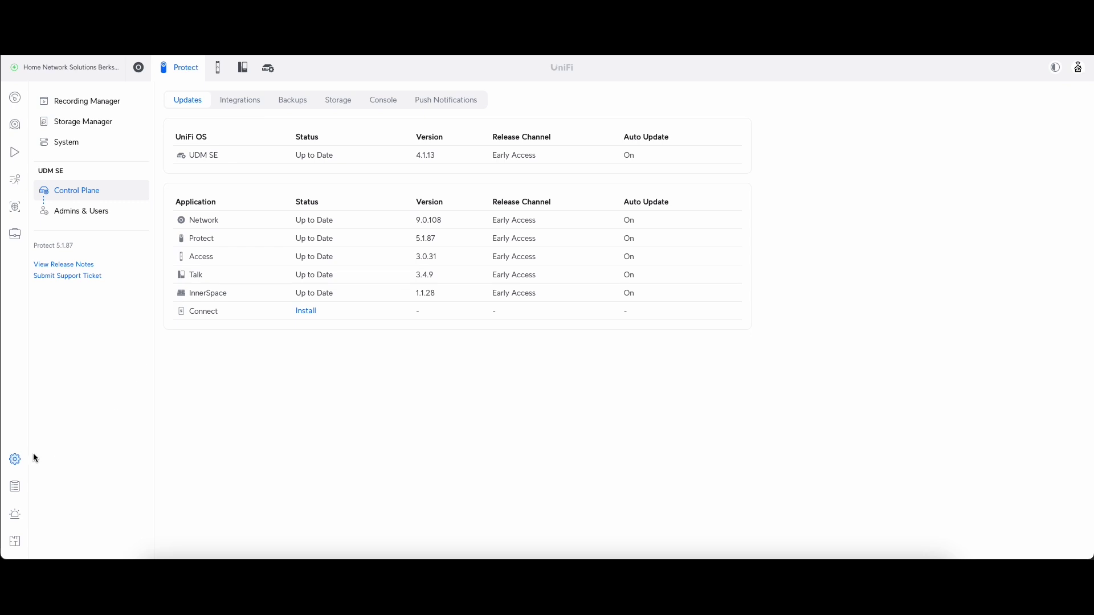
Step: Adopt the third-party tp-link Tapo TC60 camera from the Protect device list
left_click(15, 124)
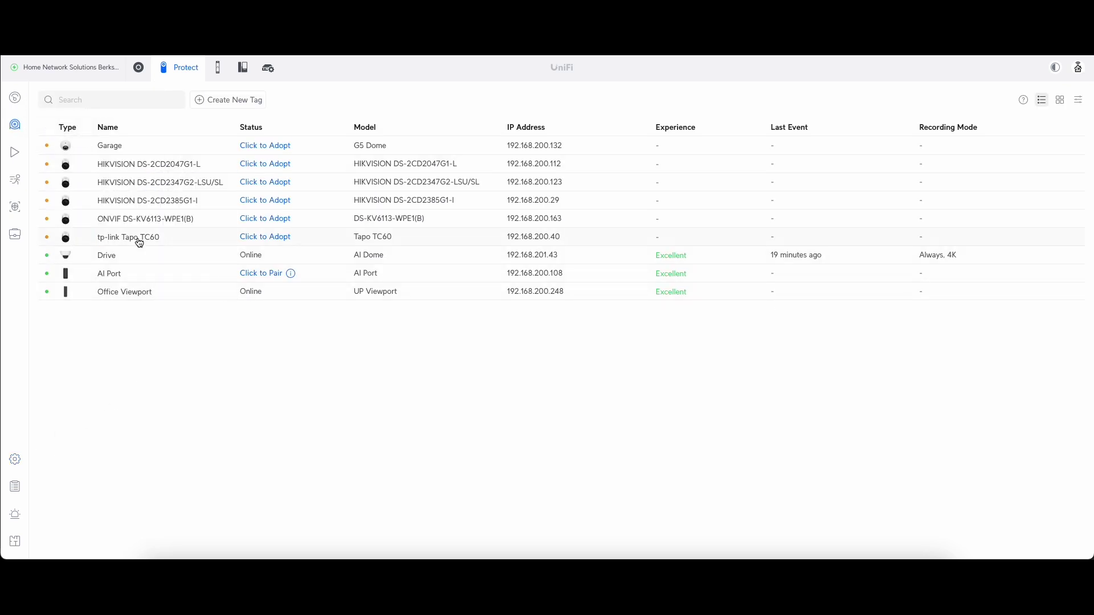
mouse_move(143, 258)
left_click(280, 245)
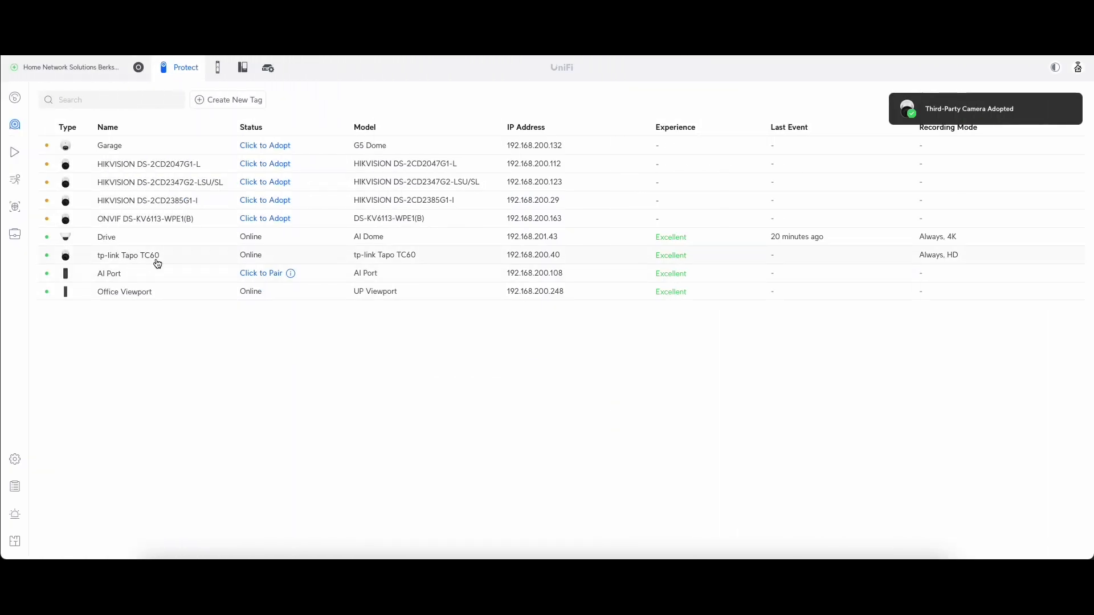
Step: Pair the AI Port with the tp-link Tapo TC60 camera and save the pairing
left_click(257, 273)
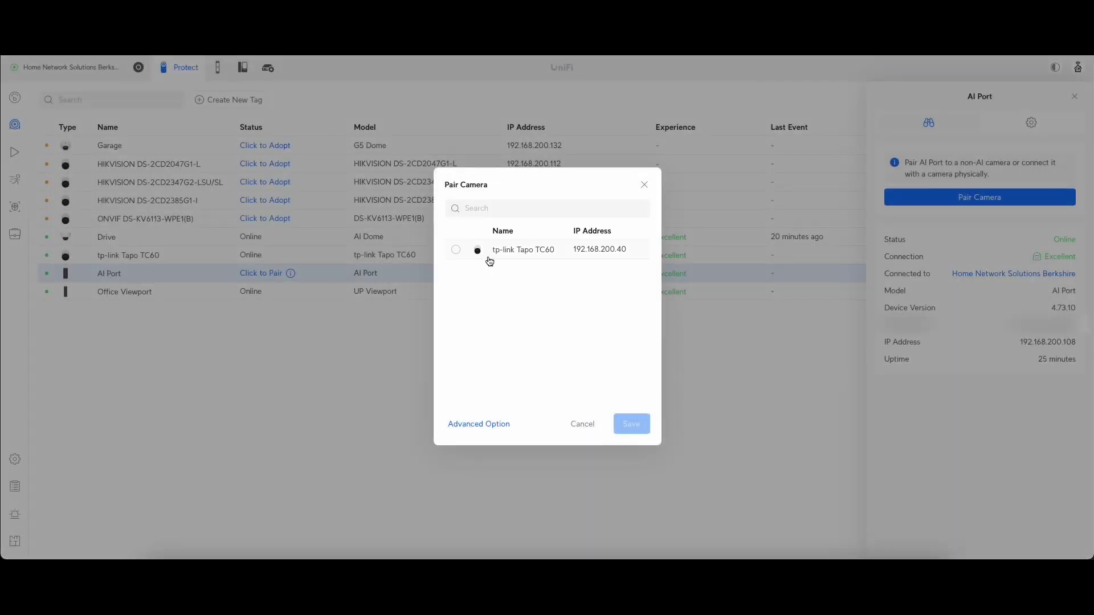
left_click(455, 251)
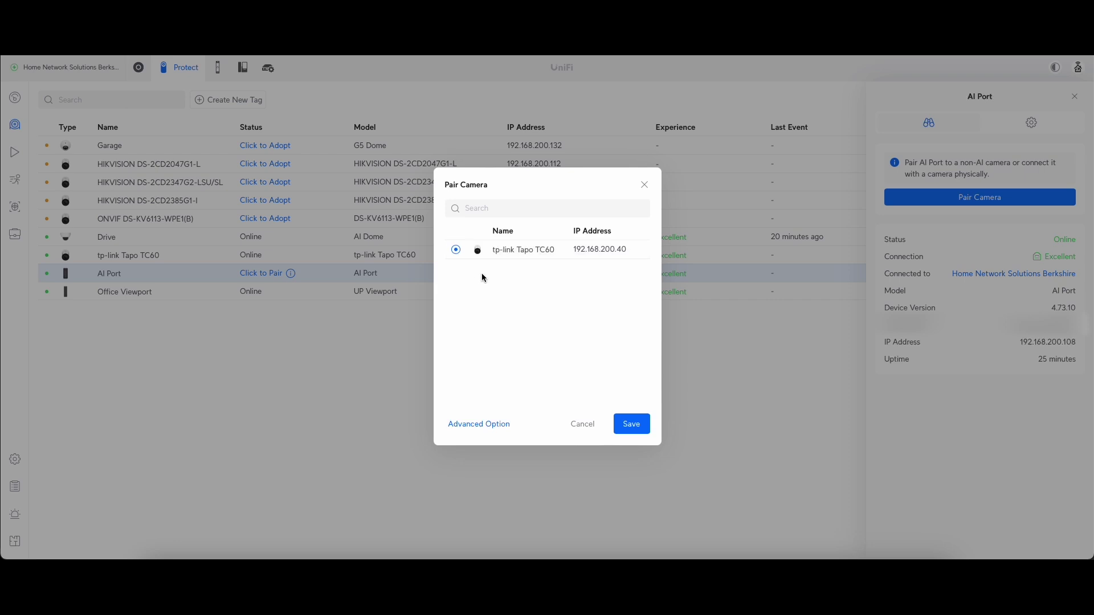
left_click(633, 428)
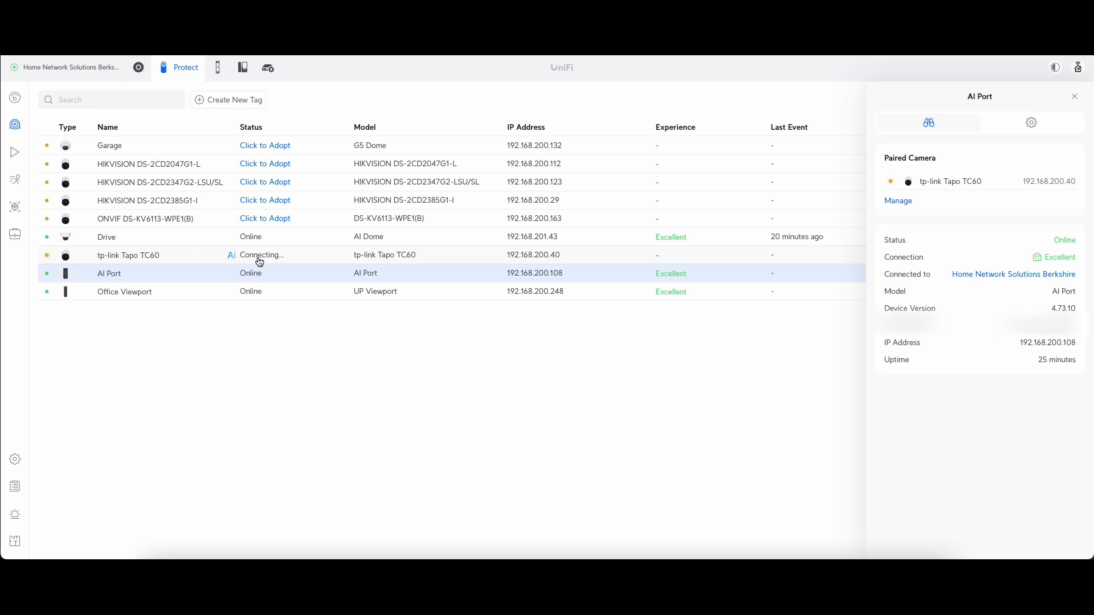
Step: Inspect the tp-link Tapo TC60's device details, including its preview, connection and AI Port enhancement
left_click(283, 260)
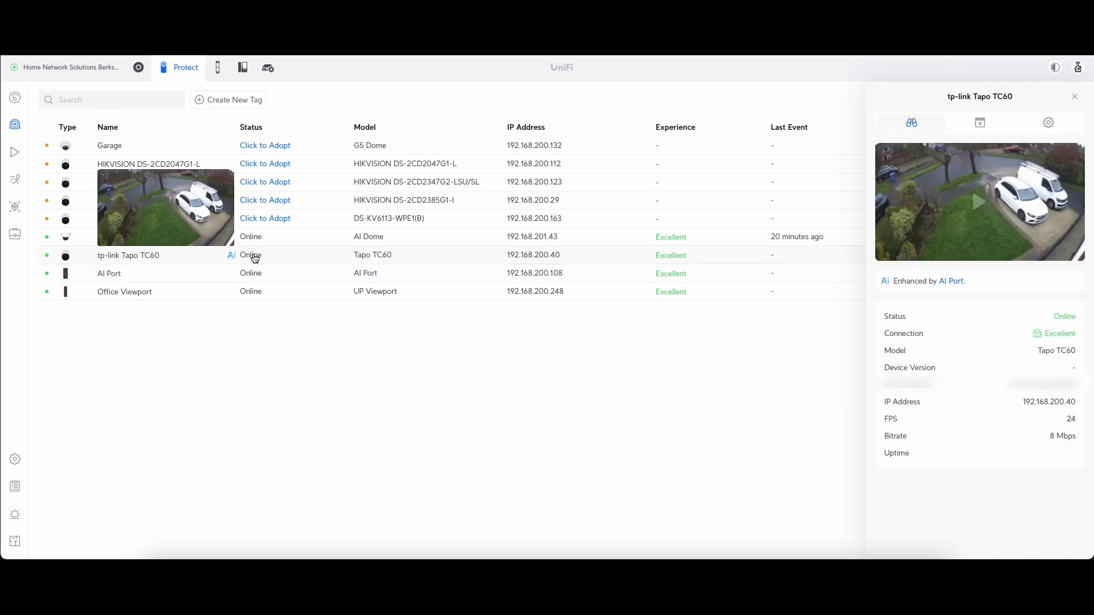
left_click(217, 260)
left_click(159, 256)
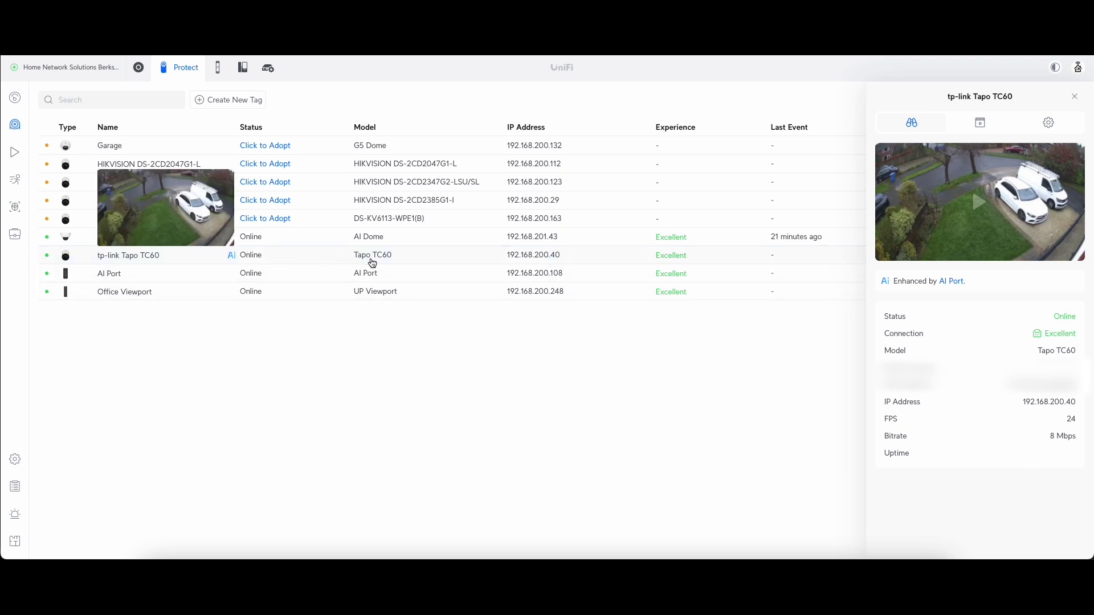
left_click(262, 257)
left_click(266, 261)
left_click(379, 262)
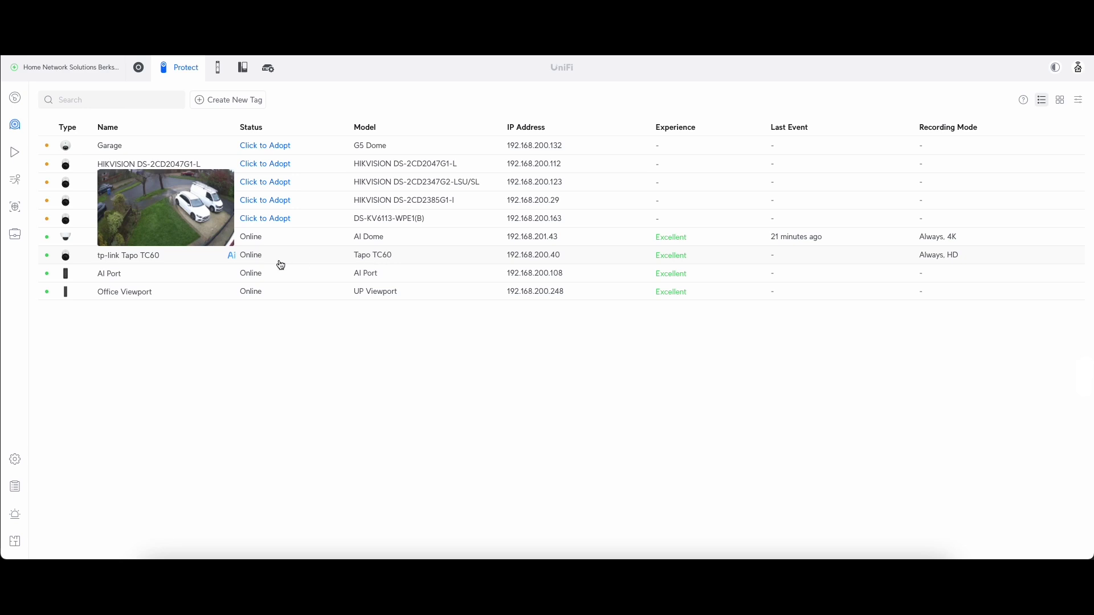
Step: View the live feed of the tp-link Tapo TC60 from its device details, and close the feed
left_click(256, 261)
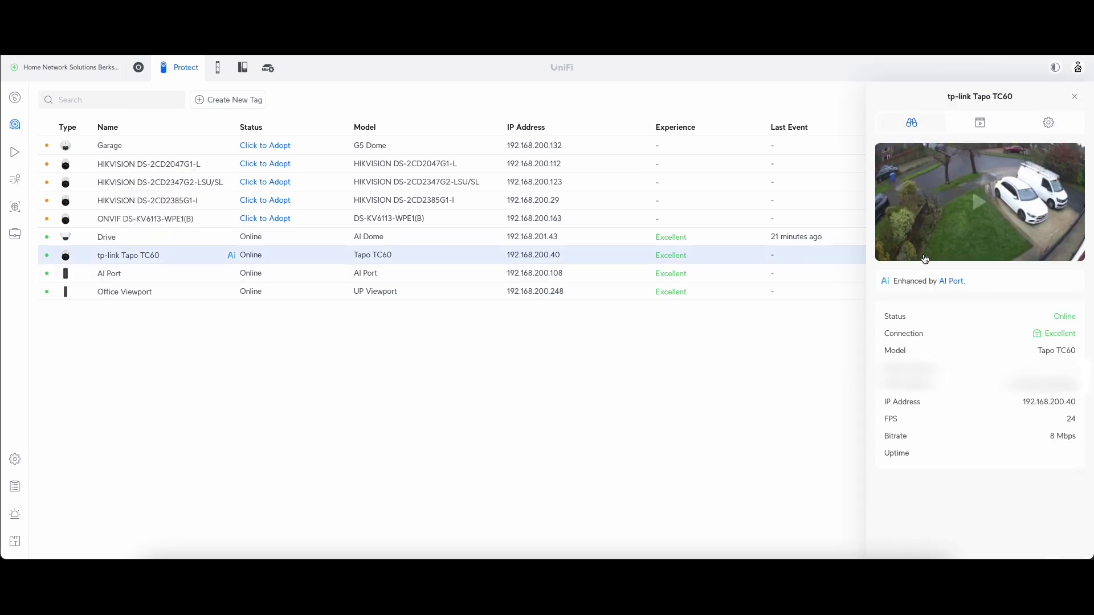
left_click(975, 206)
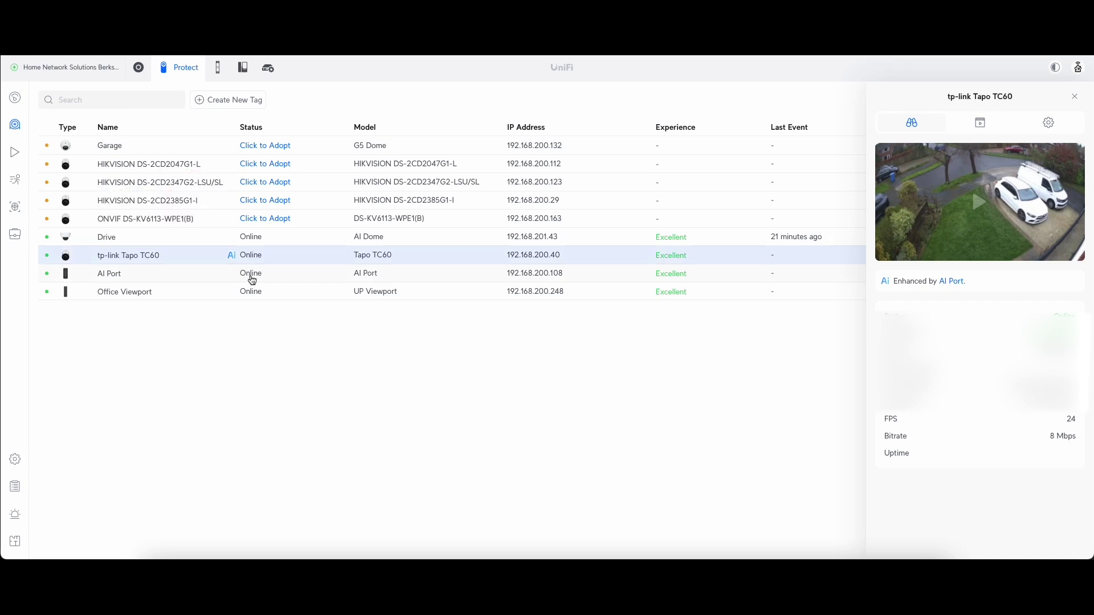
mouse_move(126, 256)
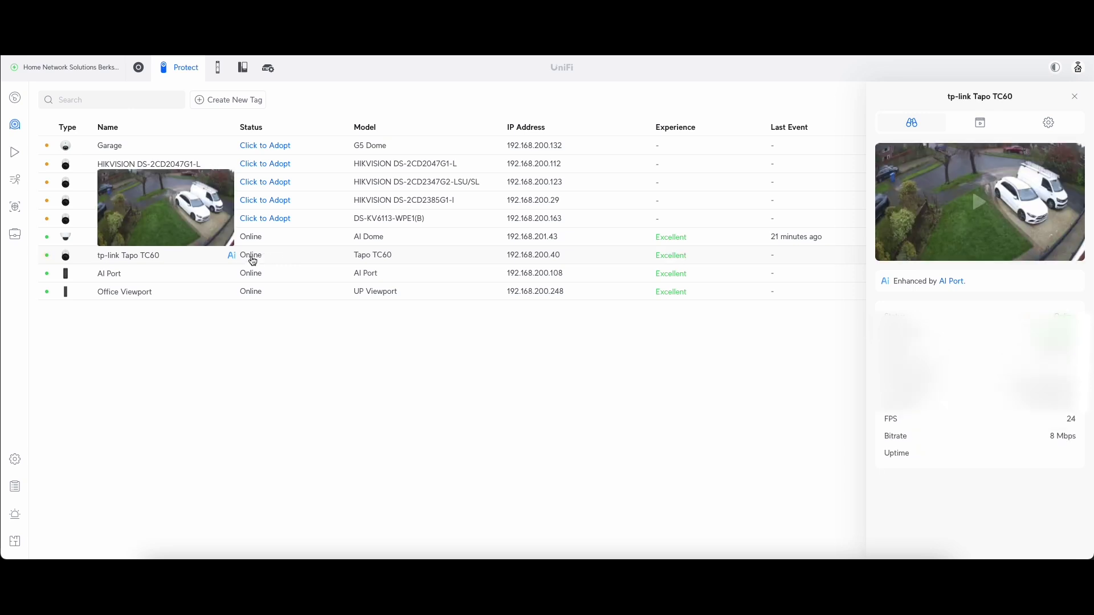
left_click(979, 216)
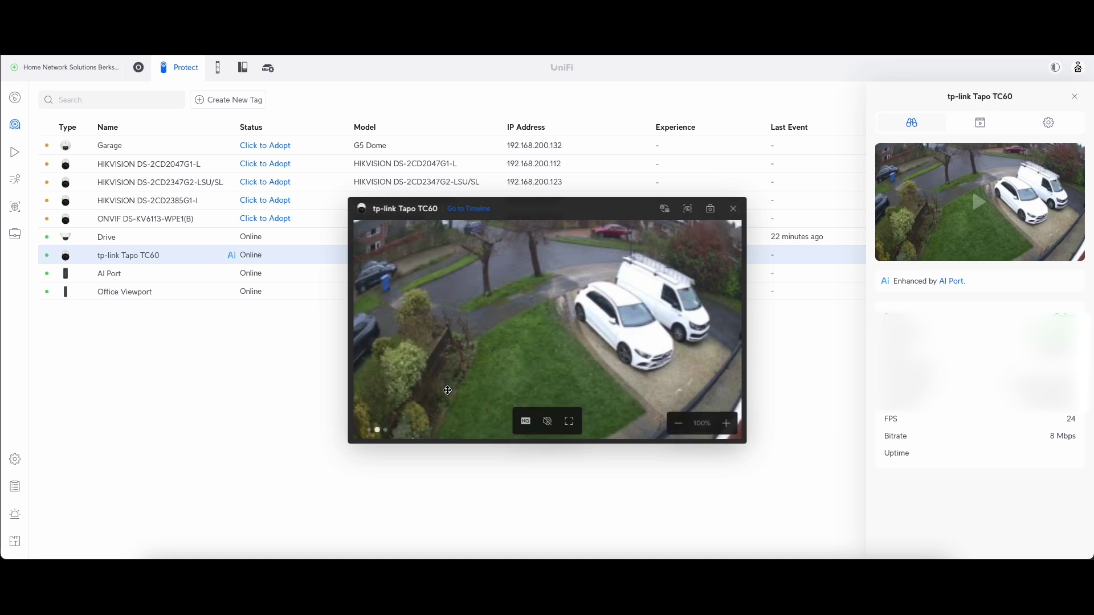
left_click(734, 209)
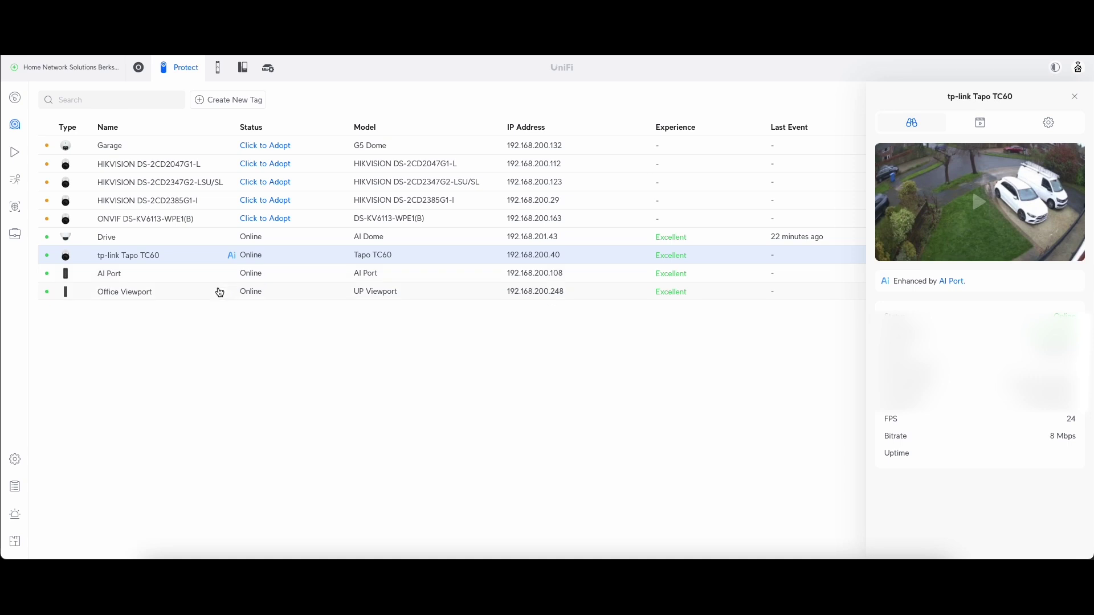
Step: Try the Advanced Adoption option with third-party camera credentials in the AI Port's paired-camera management, and leave the pairing dialog
left_click(331, 279)
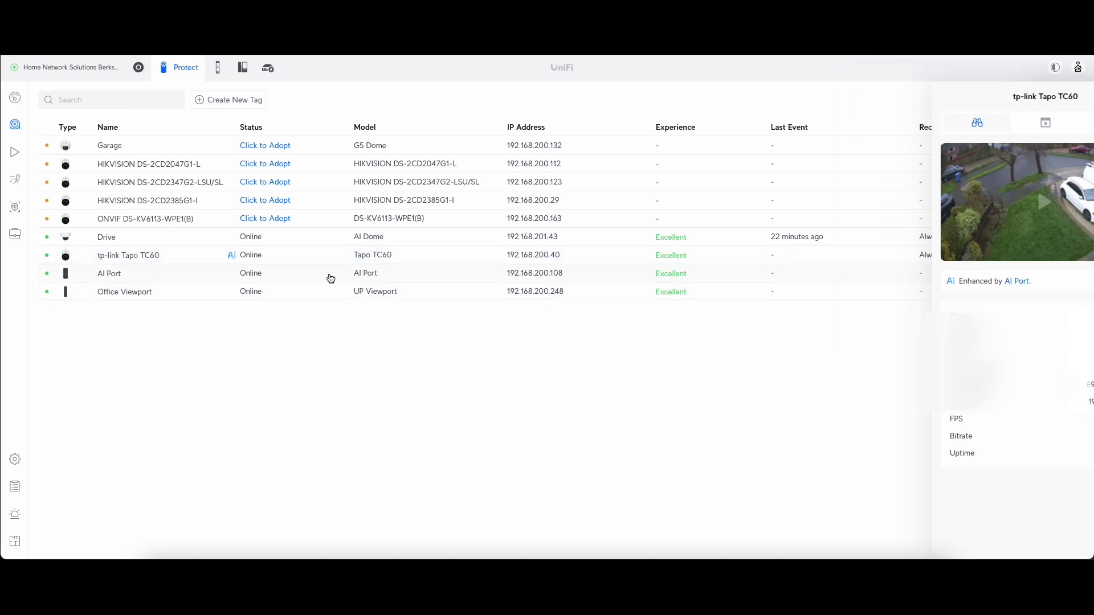
left_click(586, 278)
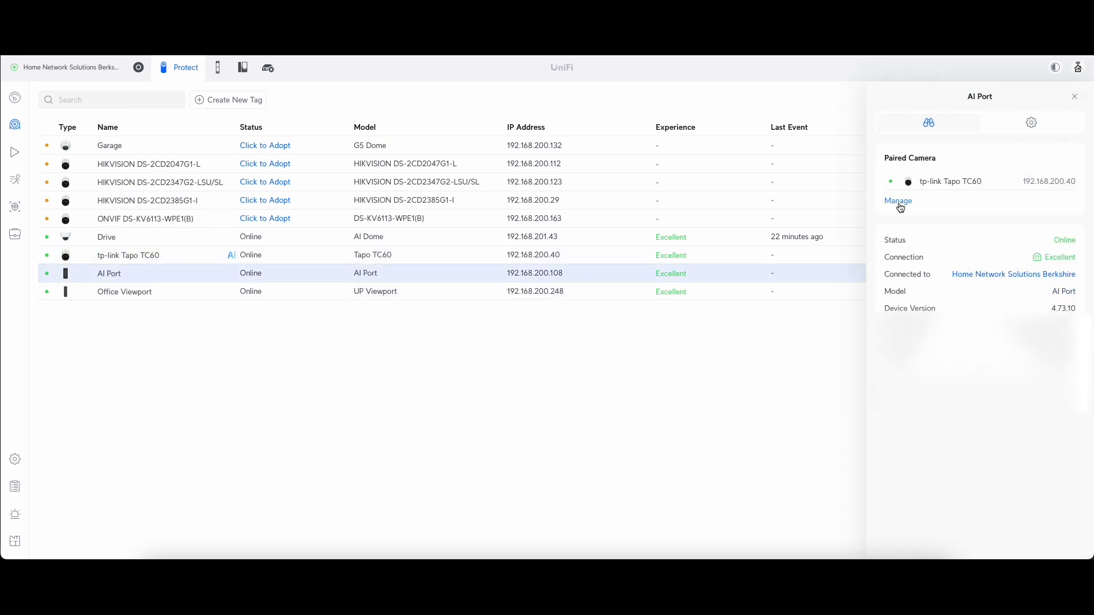
left_click(898, 201)
left_click(476, 422)
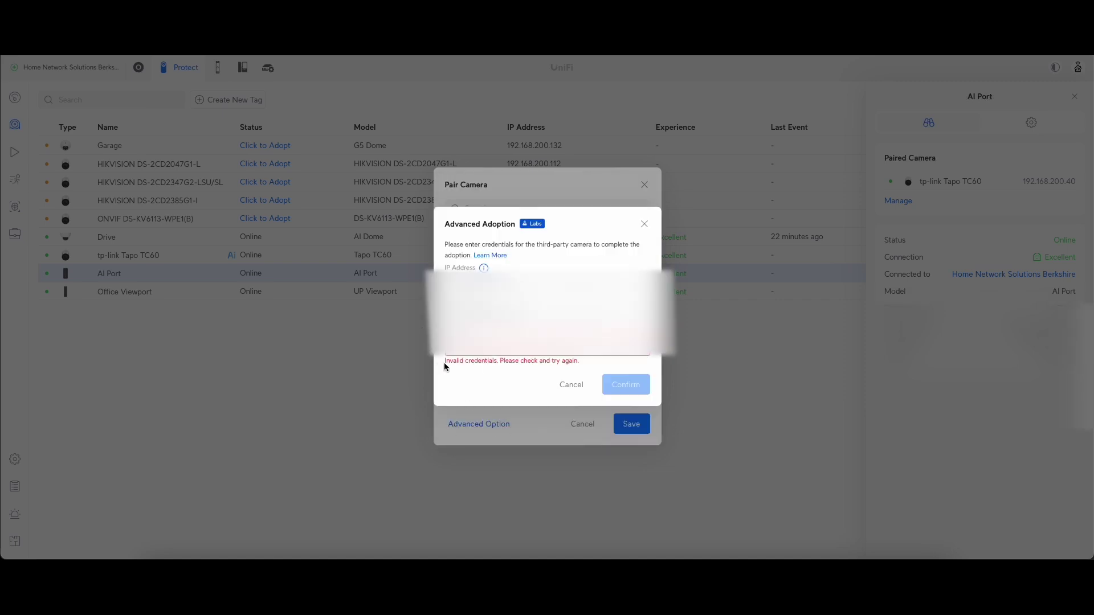
left_click_drag(445, 363, 579, 364)
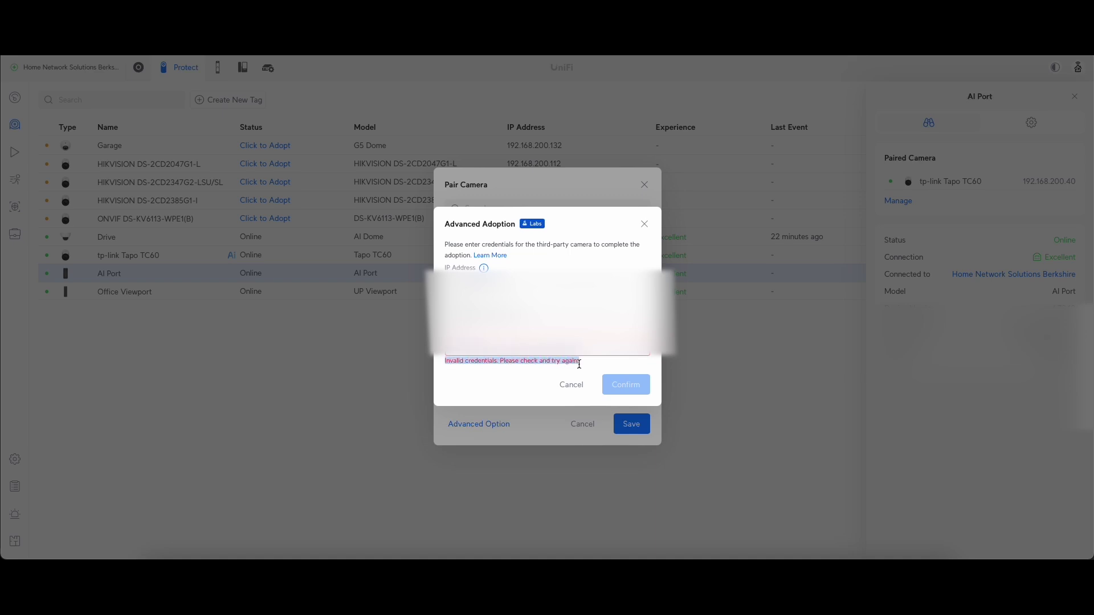
left_click(502, 382)
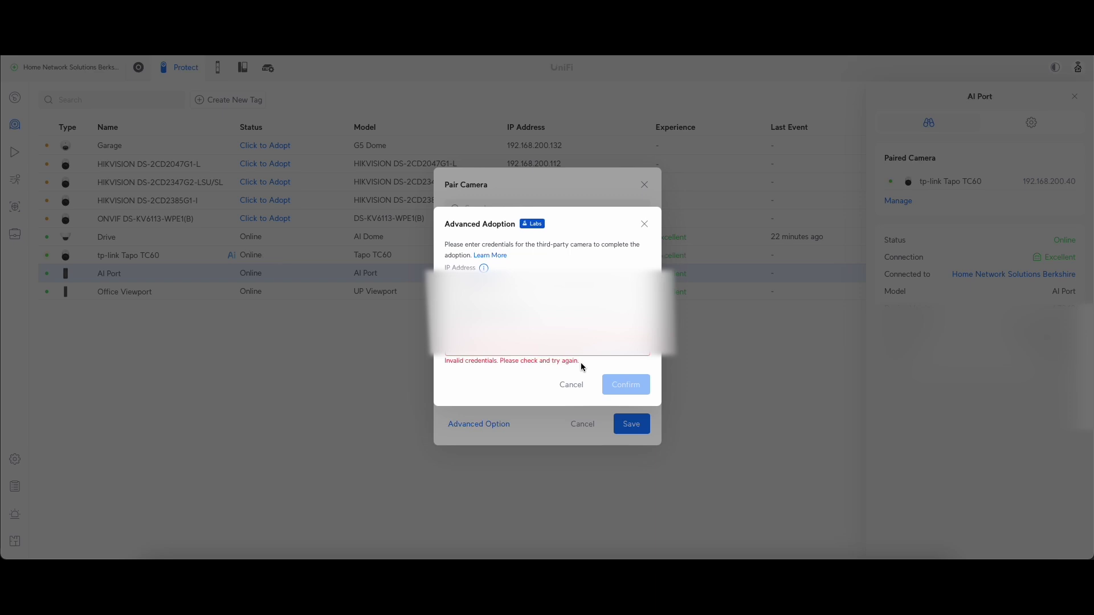
left_click(574, 384)
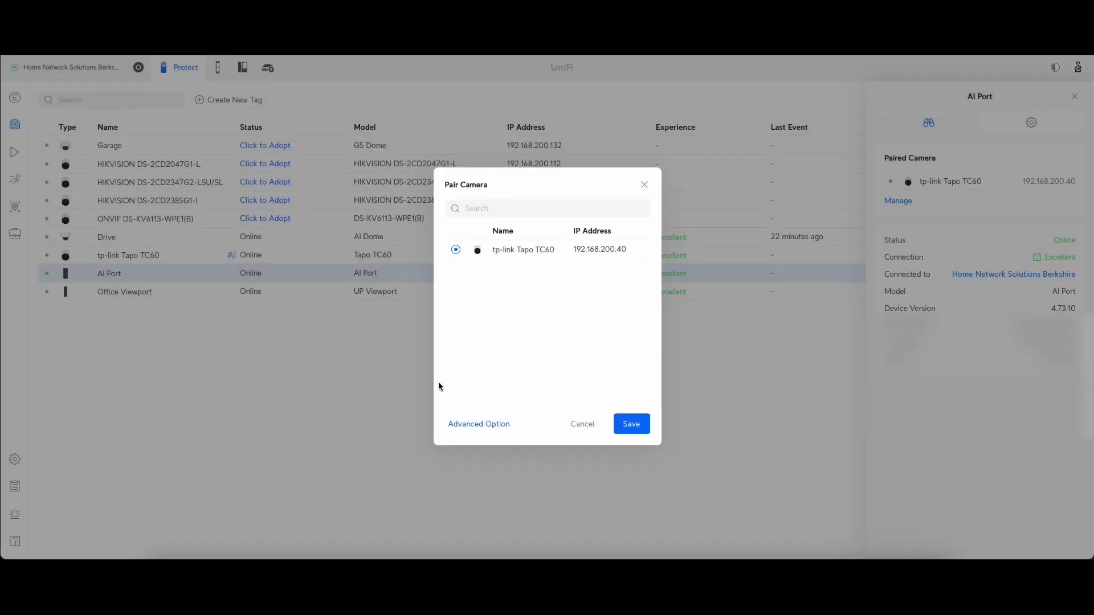
left_click(642, 187)
Step: Recheck the tp-link Tapo TC60's live picture and close the video window
left_click(415, 257)
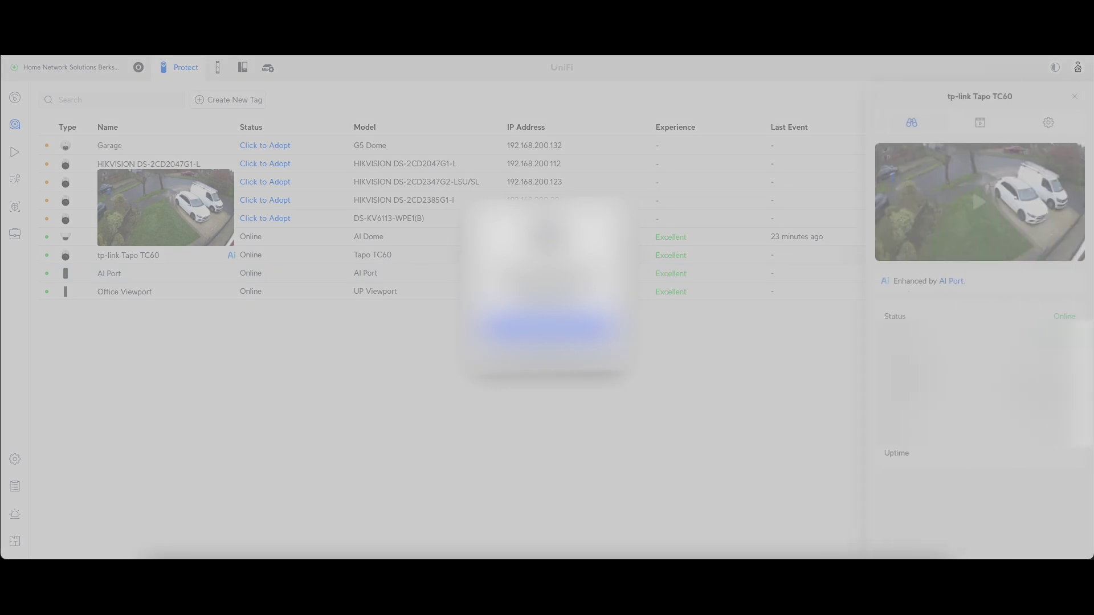
left_click(547, 327)
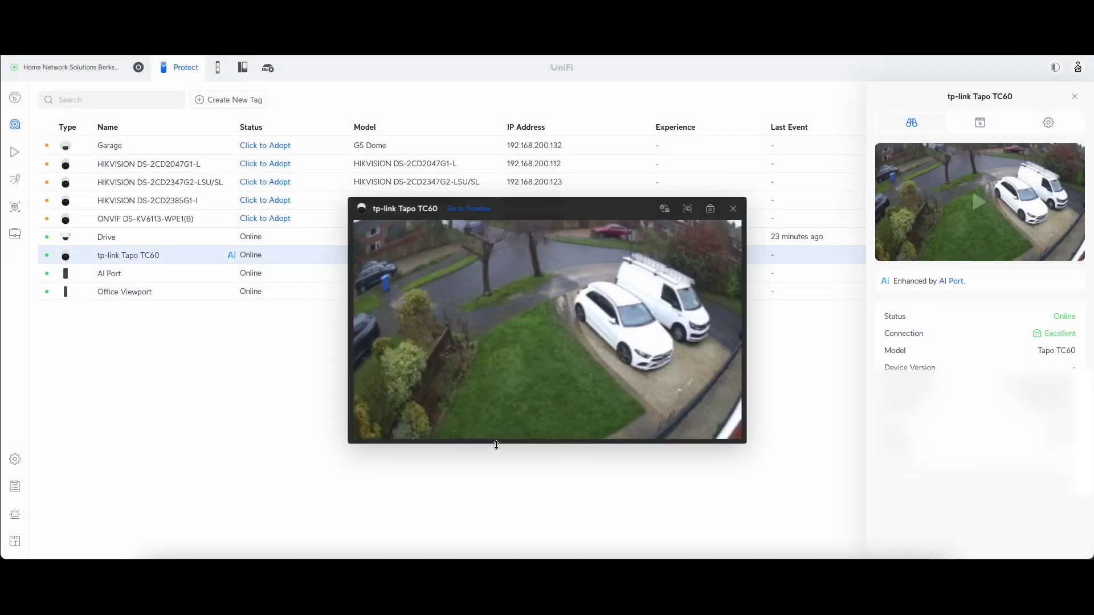
left_click(734, 209)
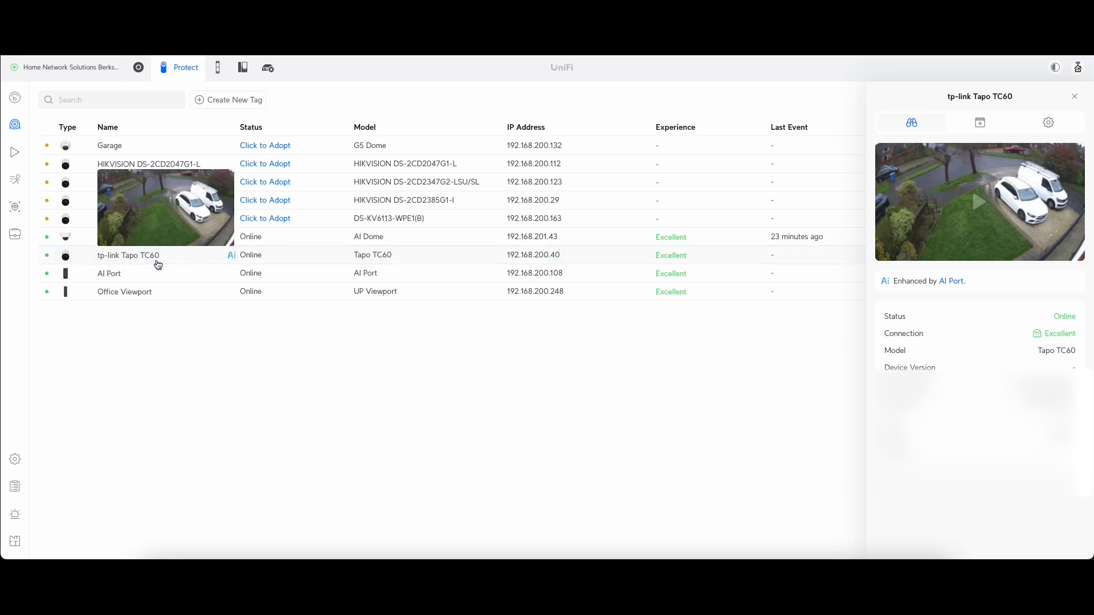
Step: Remove the tp-link Tapo TC60 camera from Protect through its device settings and confirm the removal
mouse_move(163, 264)
left_click(169, 255)
left_click(592, 261)
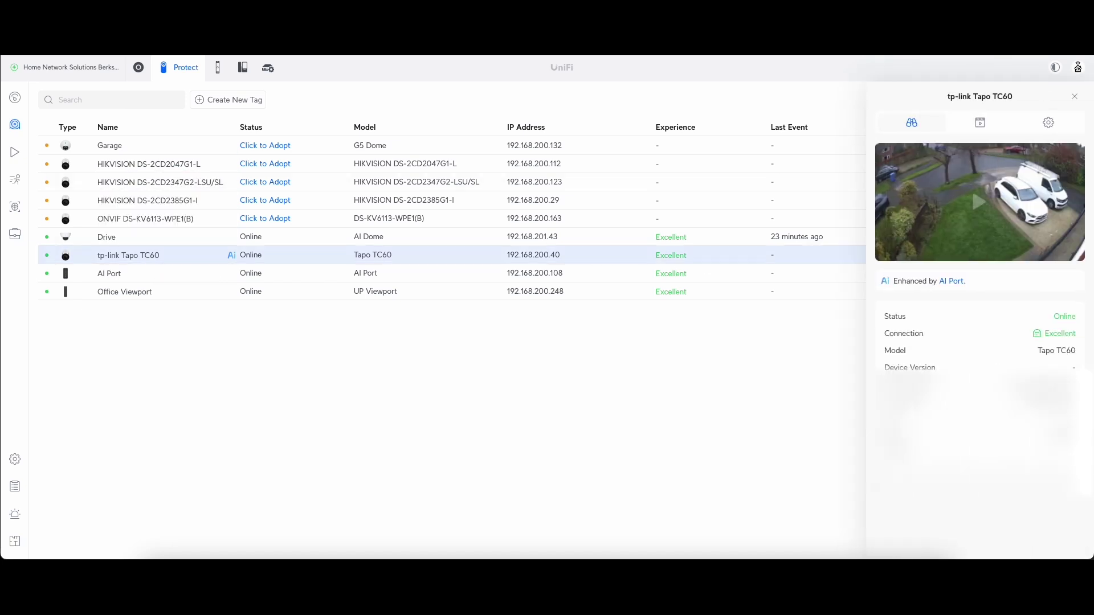
left_click(1048, 121)
scroll(908, 524, "down", 2)
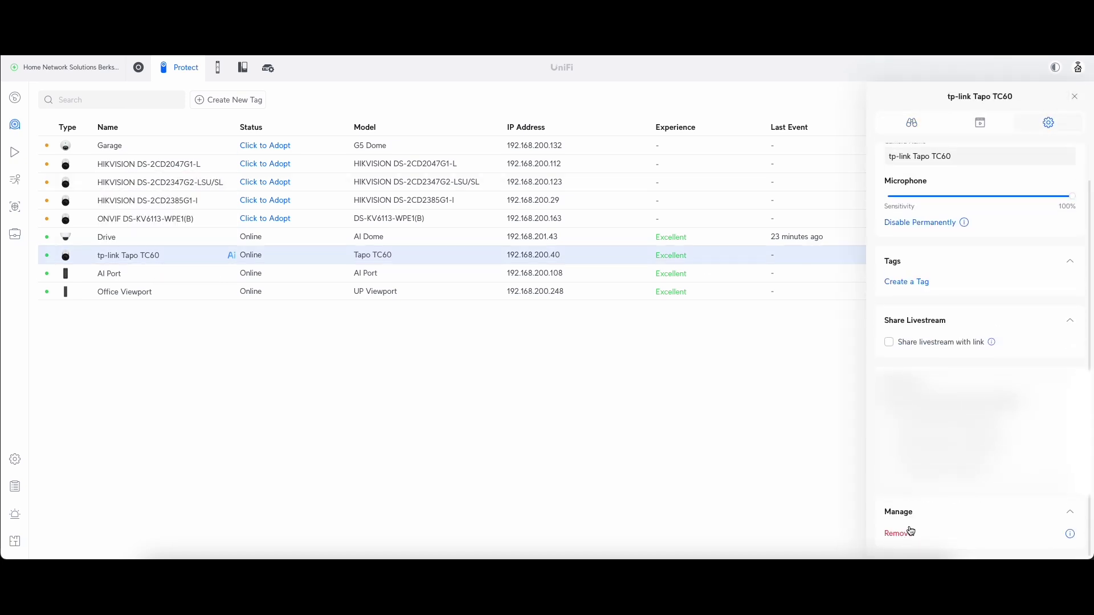
left_click(899, 536)
left_click(976, 500)
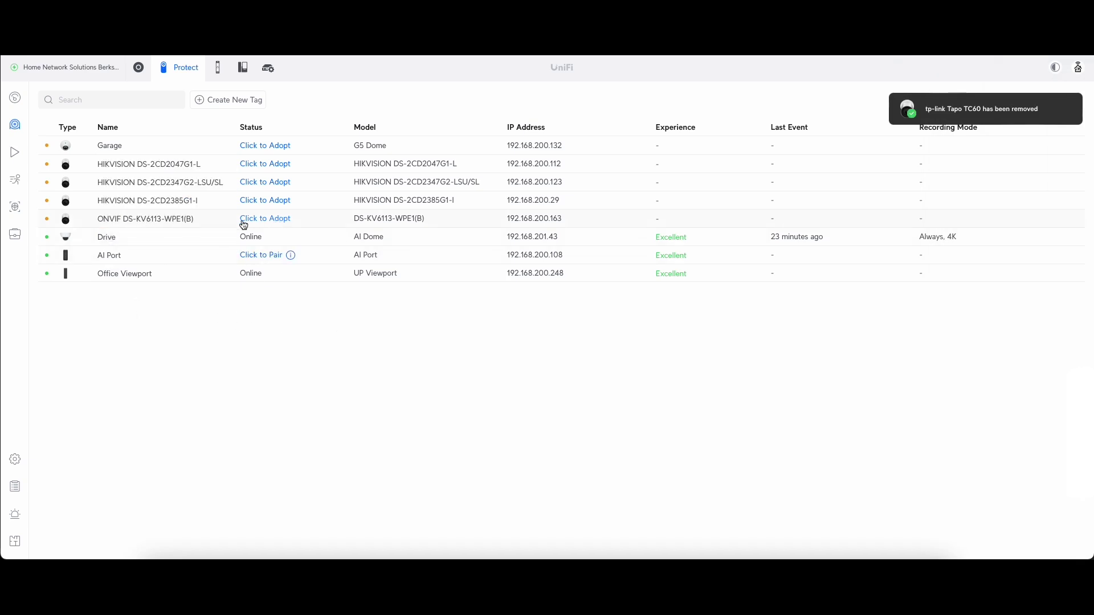
Step: Adopt the ONVIF DS-KV6113-WPE1(B) camera and check its live feed before pairing it
left_click(274, 223)
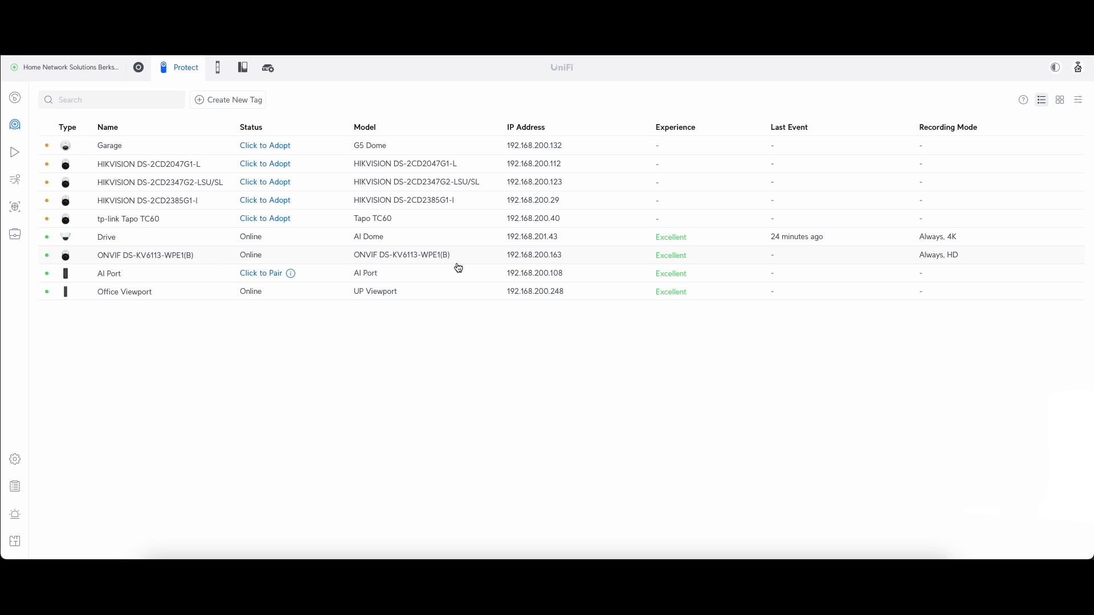
left_click(399, 258)
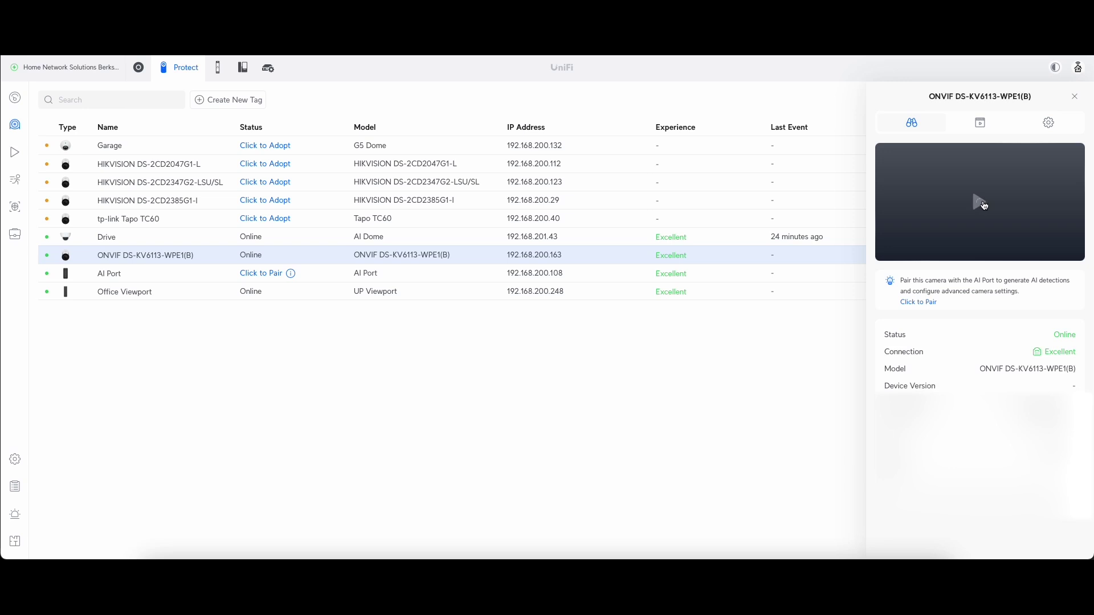
left_click(978, 204)
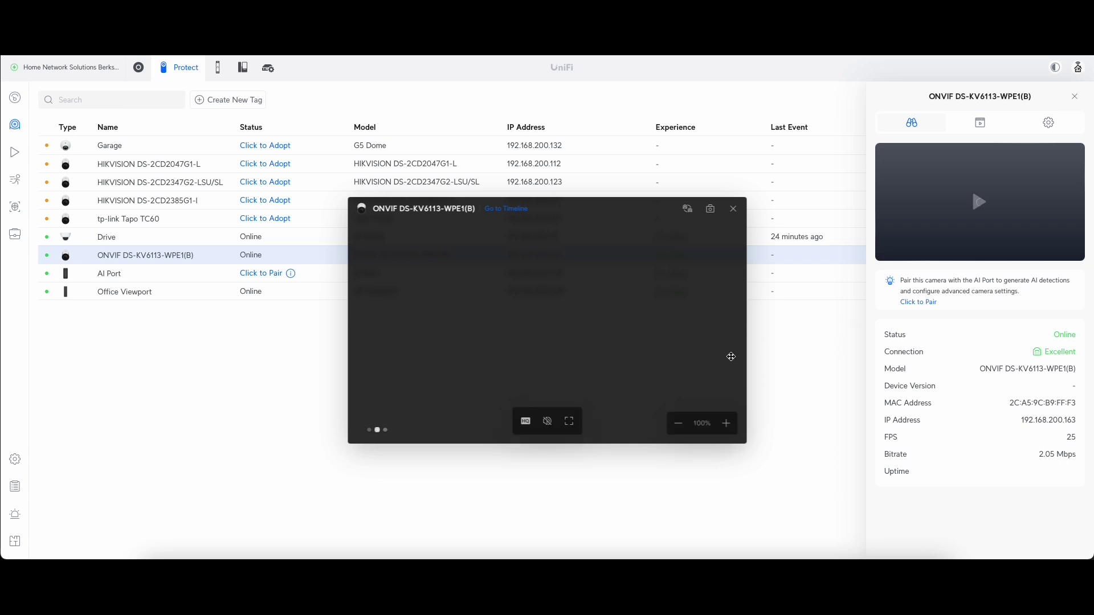
left_click(732, 212)
left_click(1075, 96)
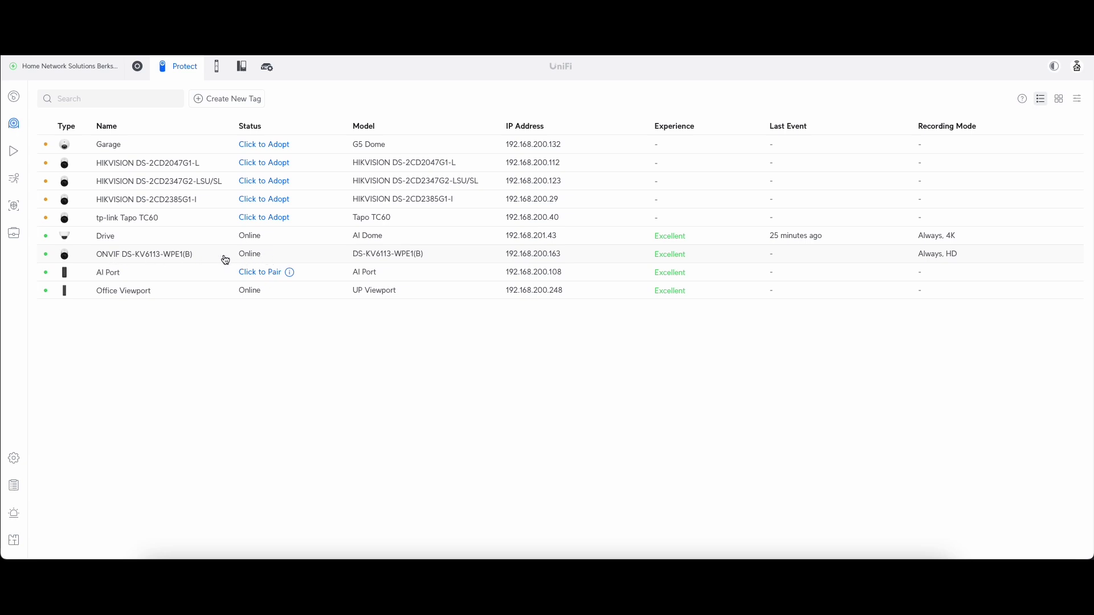
Step: Pair the AI Port with the ONVIF DS-KV6113-WPE1(B) camera and save the pairing
left_click(262, 274)
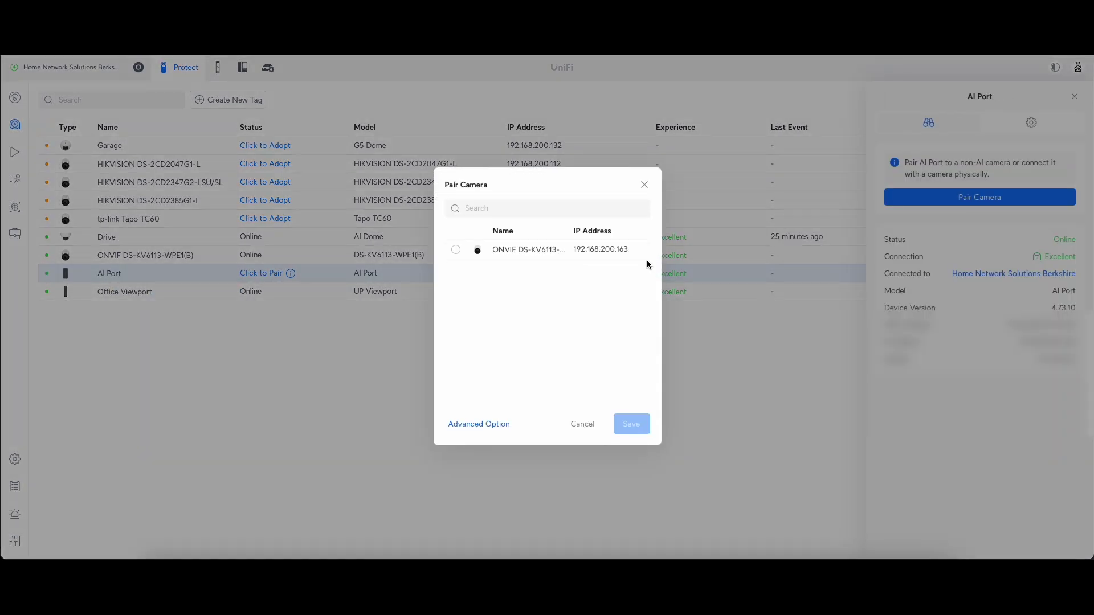
left_click(456, 250)
left_click(635, 430)
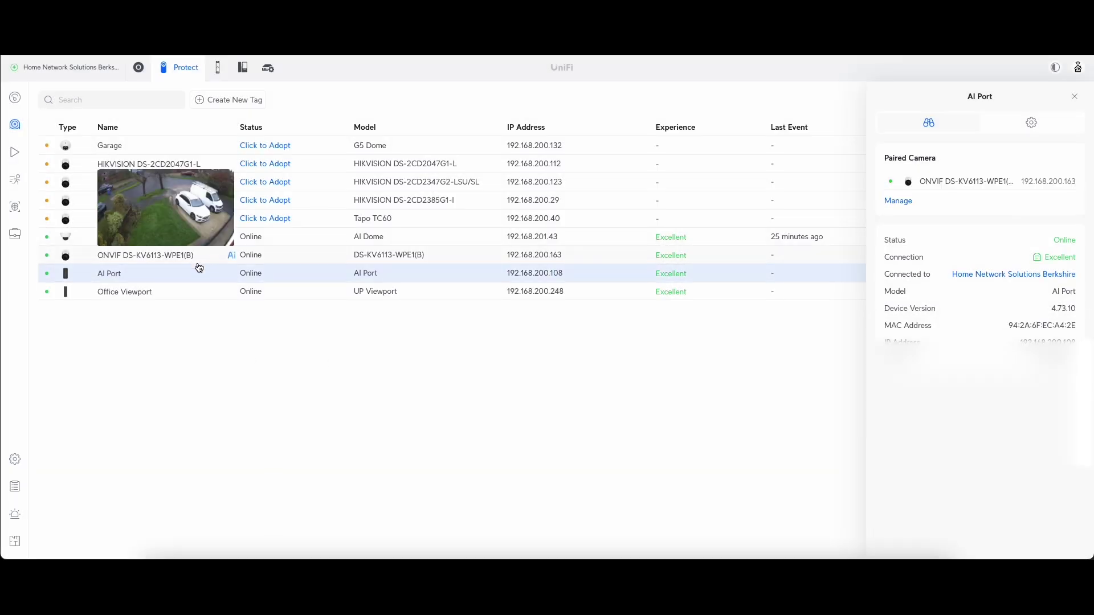
Step: Check the live feed and details of the ONVIF DS-KV6113-WPE1(B) camera paired with the AI Port
left_click(167, 256)
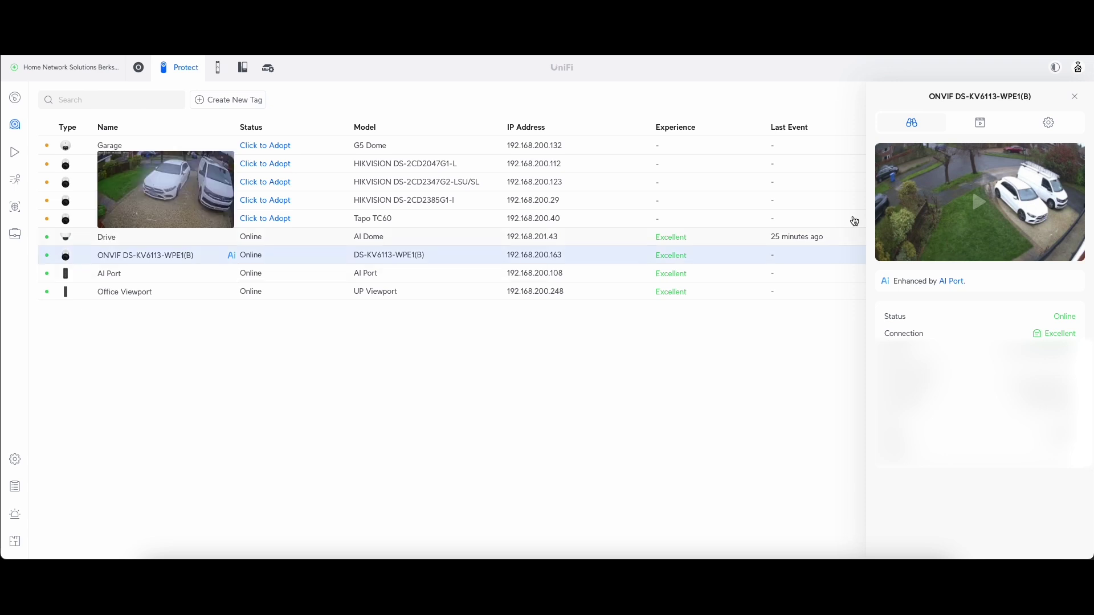
left_click(978, 203)
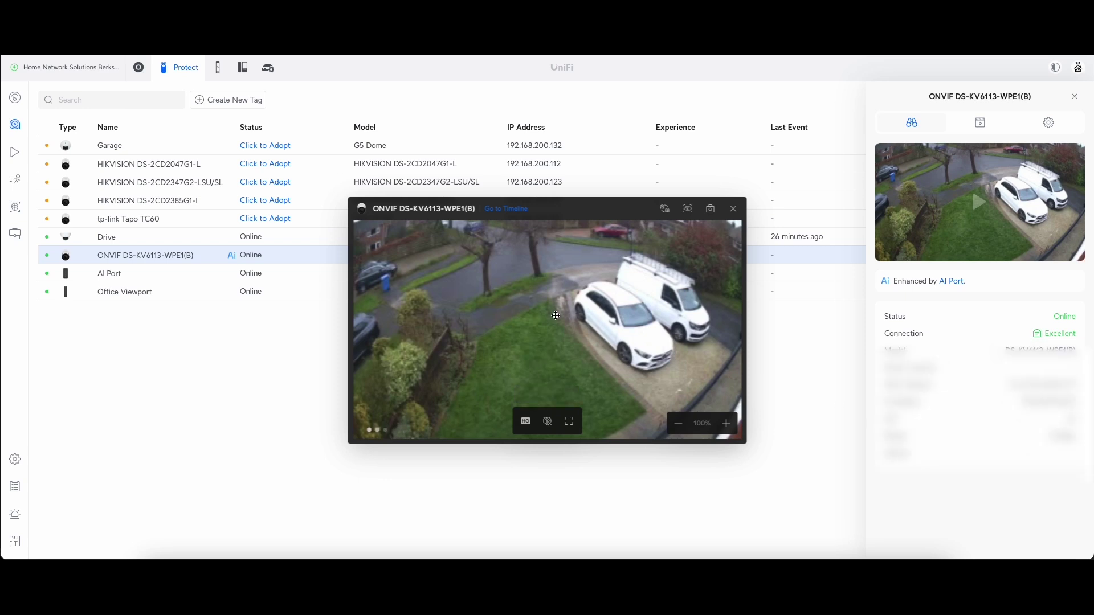
left_click(735, 216)
mouse_move(207, 268)
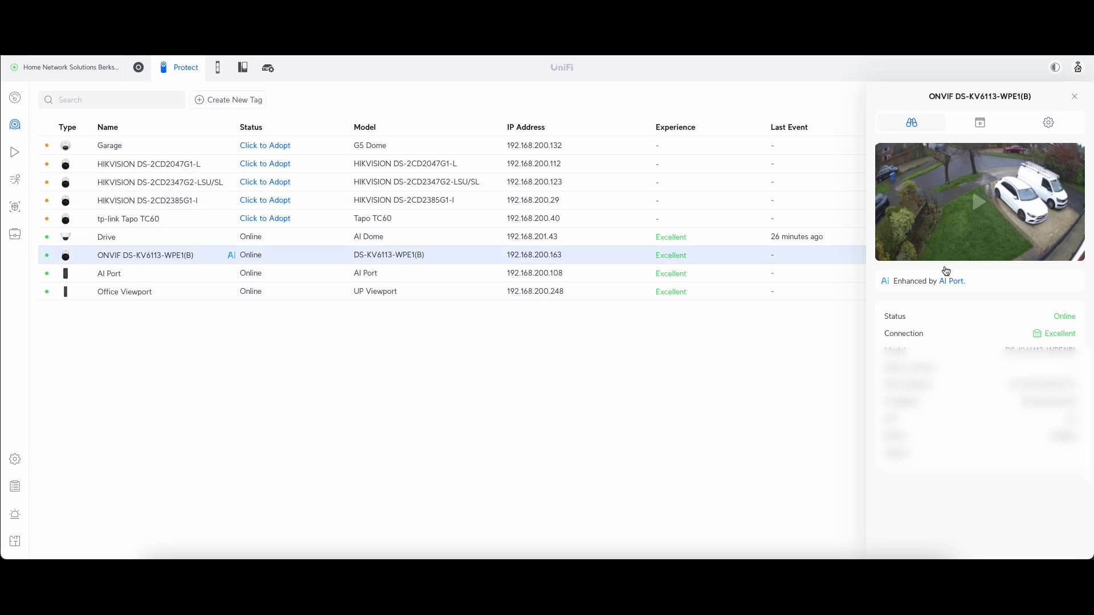
mouse_move(727, 256)
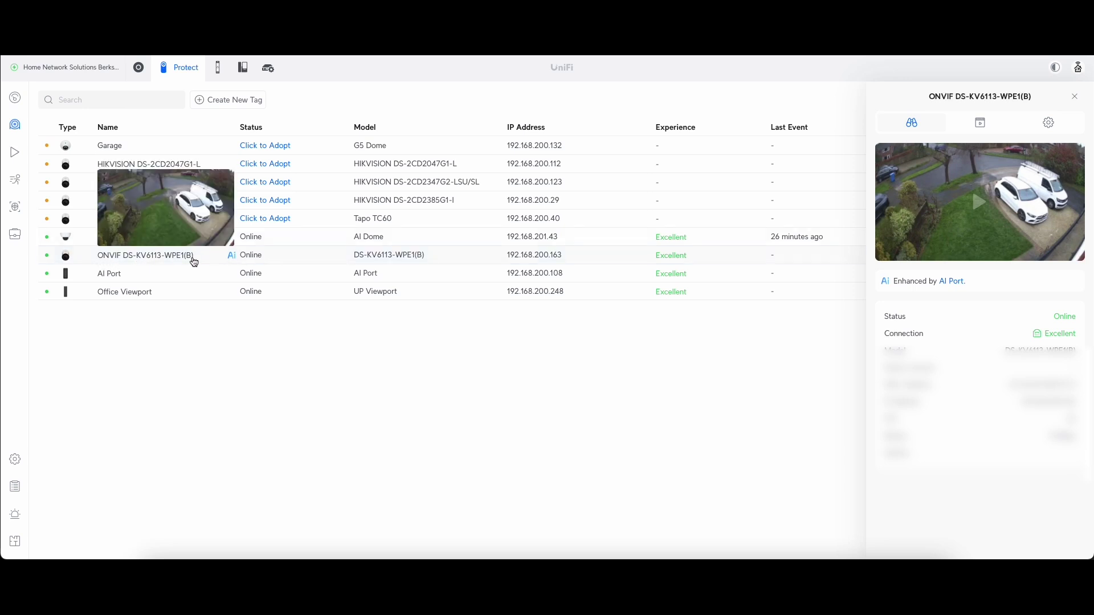
Step: Reopen the ONVIF DS-KV6113-WPE1(B) camera's details, play its live feed again and close the player
mouse_move(116, 263)
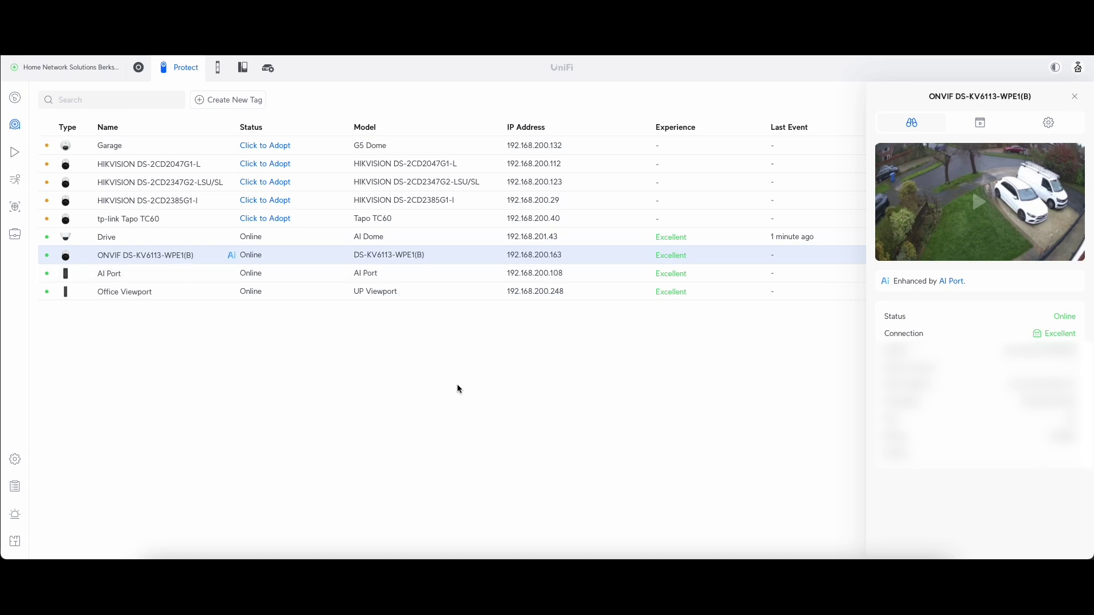
left_click(131, 258)
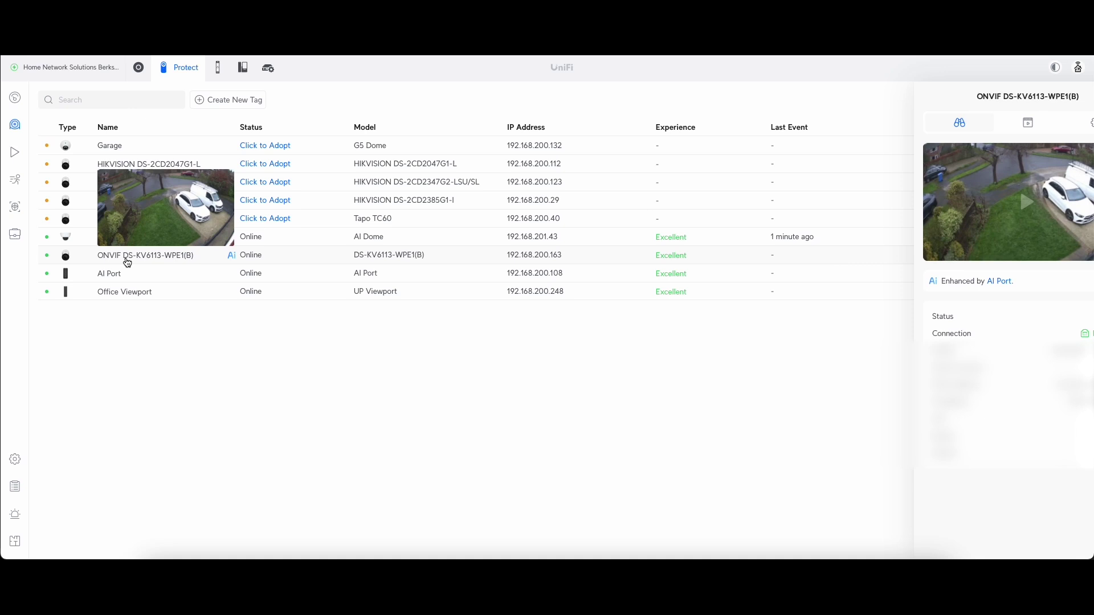
left_click(157, 258)
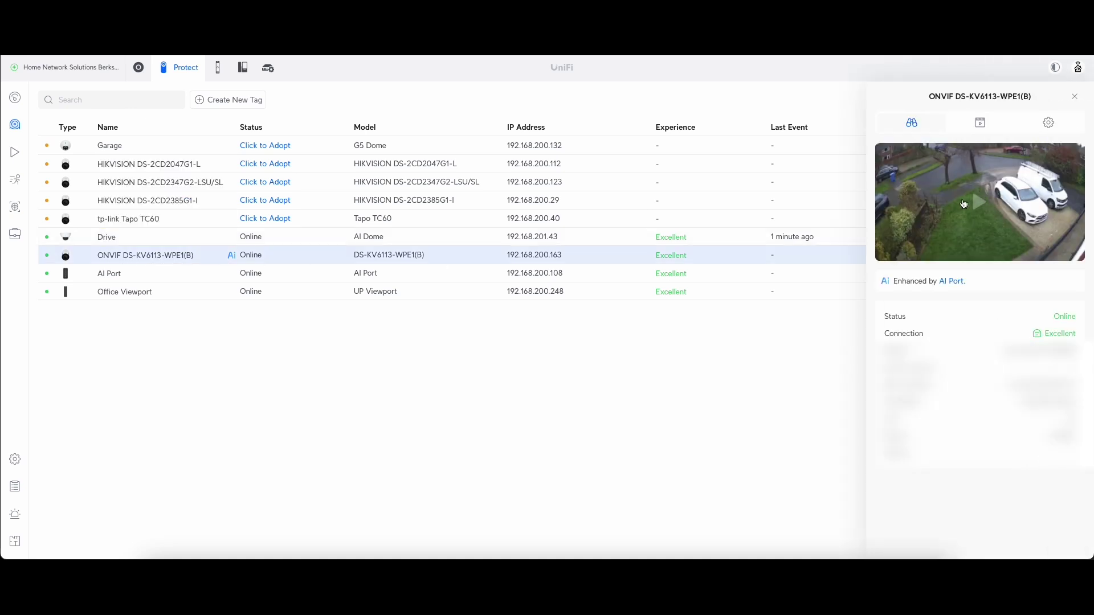
left_click(979, 202)
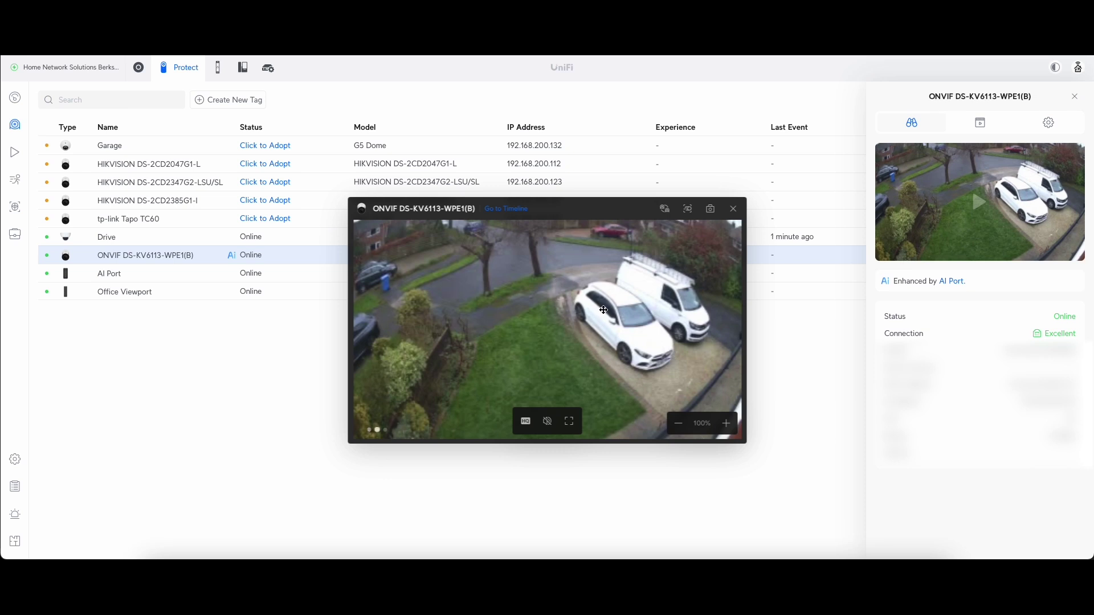
left_click(740, 212)
Step: Manage the AI Port's camera pairing, open its advanced option and re-save the pairing with the ONVIF DS-KV6113-WPE1(B) camera
left_click(136, 276)
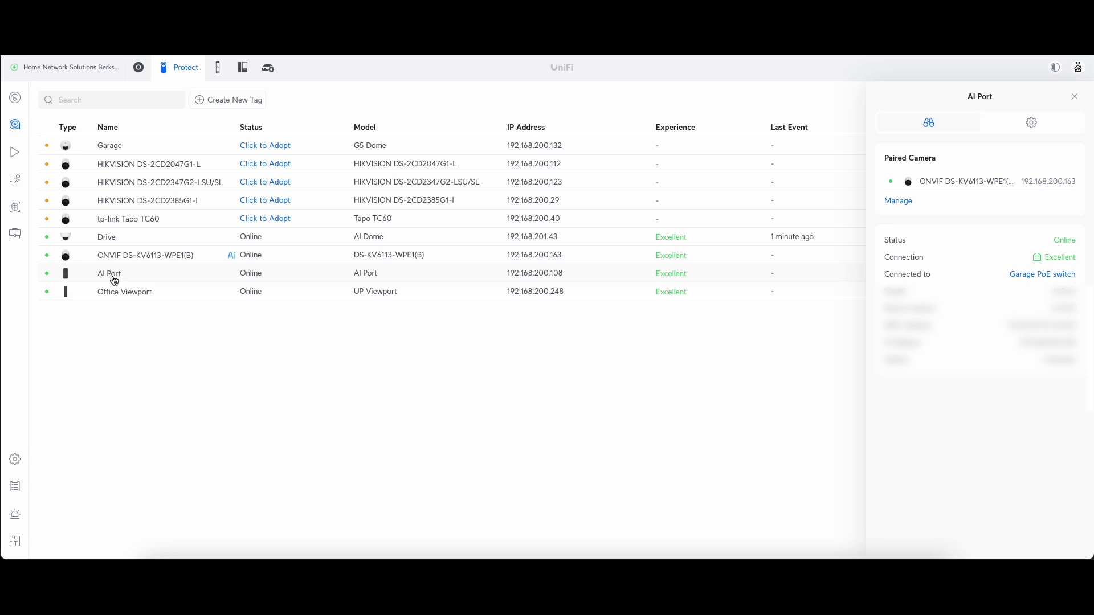
left_click(114, 280)
left_click(464, 275)
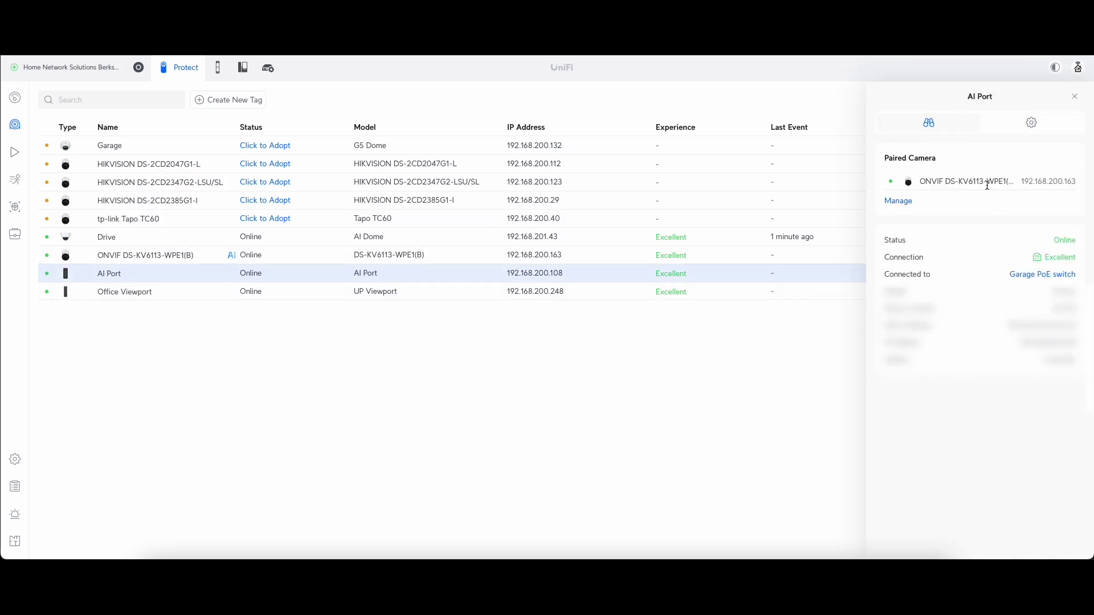
left_click(898, 201)
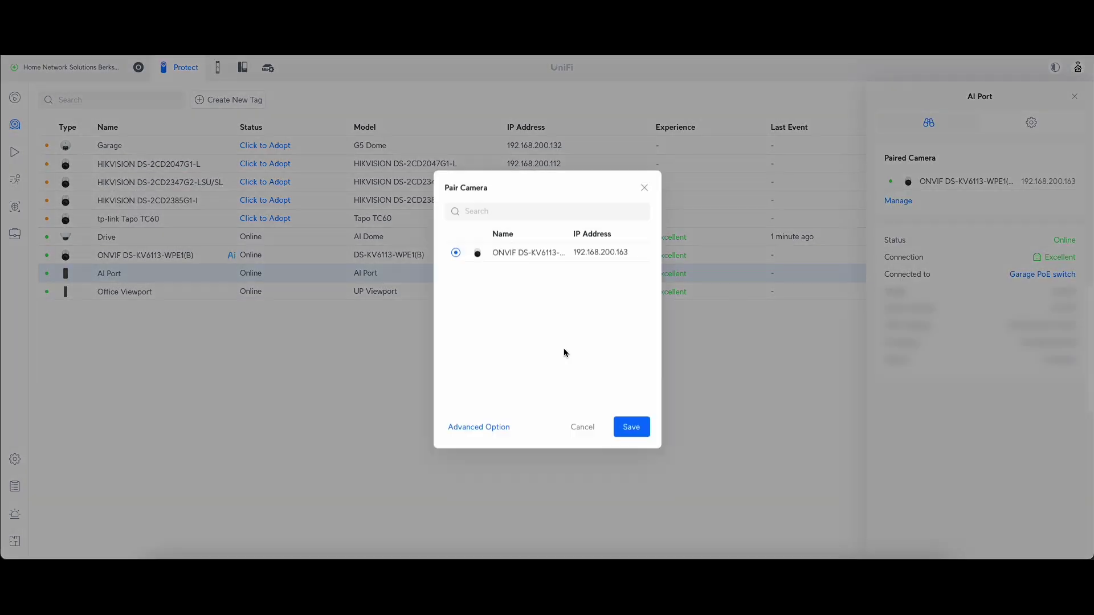
left_click(476, 425)
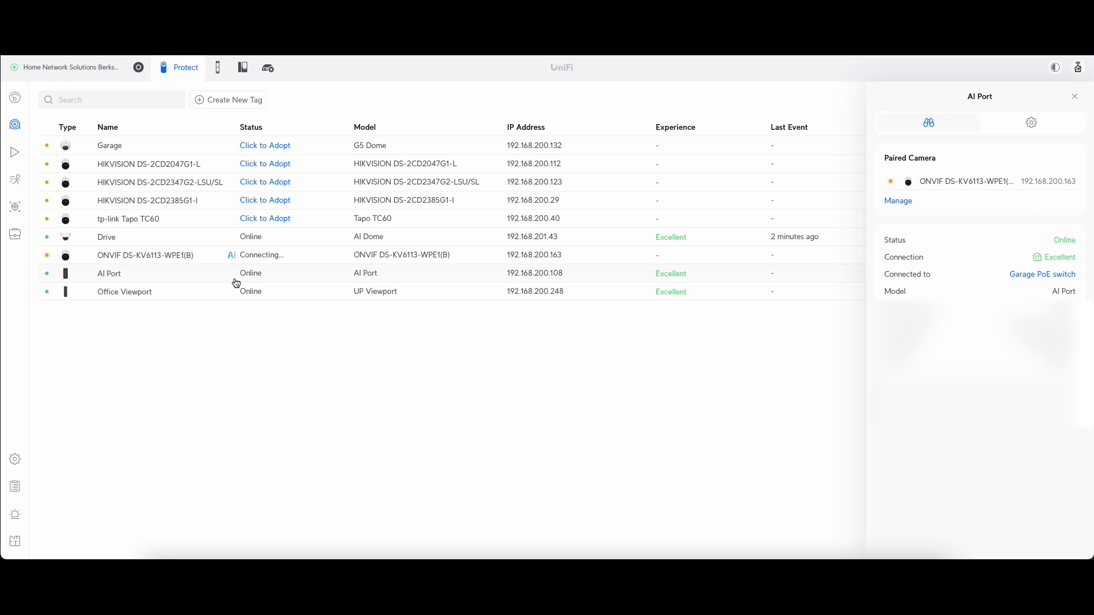
Step: Recheck the ONVIF DS-KV6113-WPE1(B) camera's status and live feed after re-pairing, then close its details
mouse_move(274, 261)
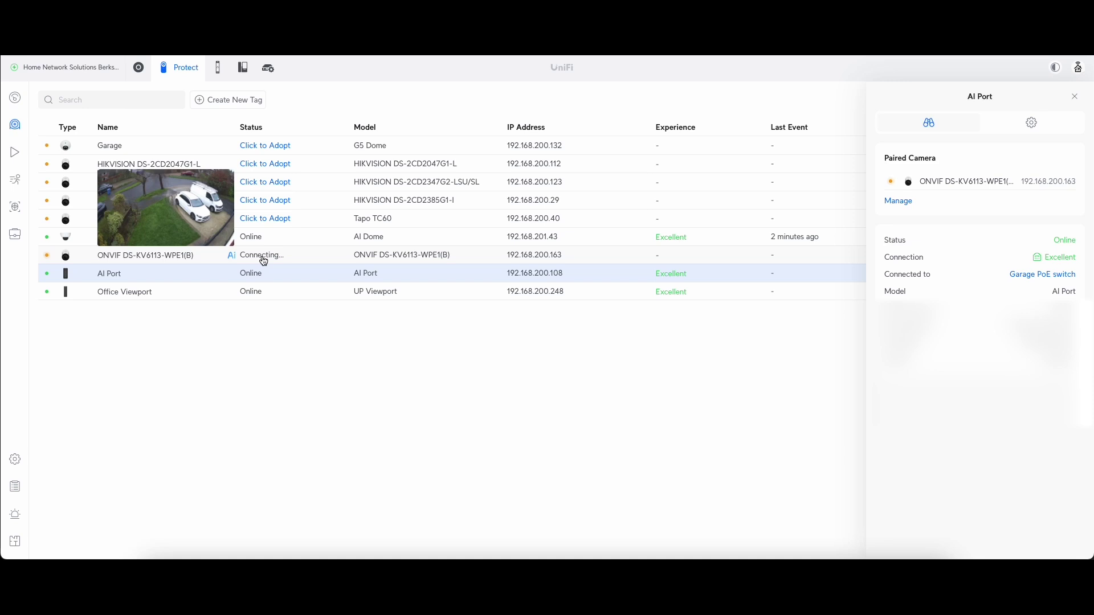
left_click(264, 261)
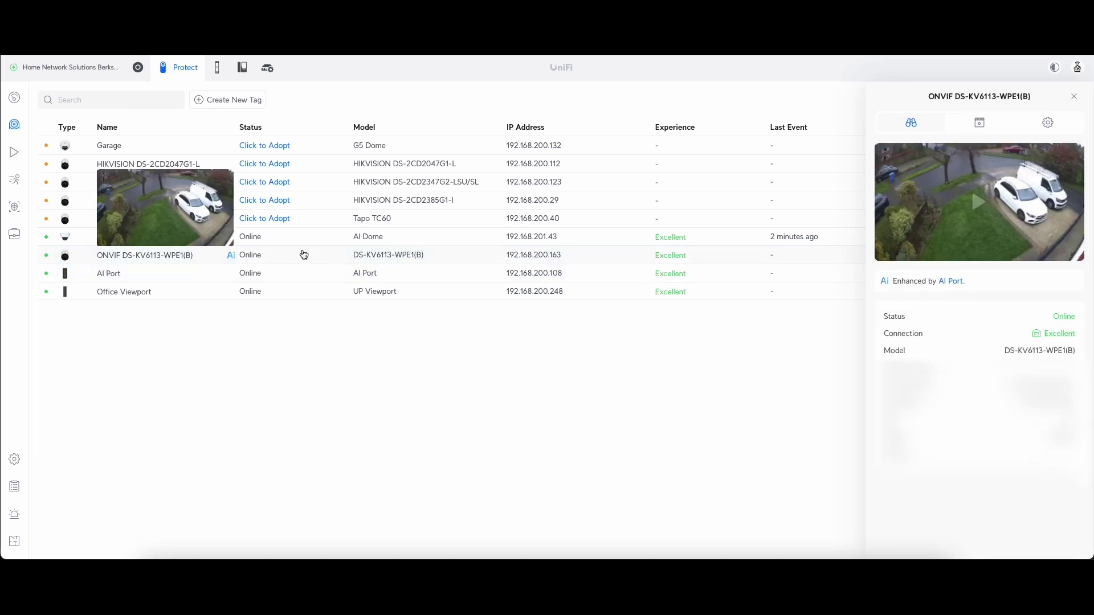
left_click(988, 210)
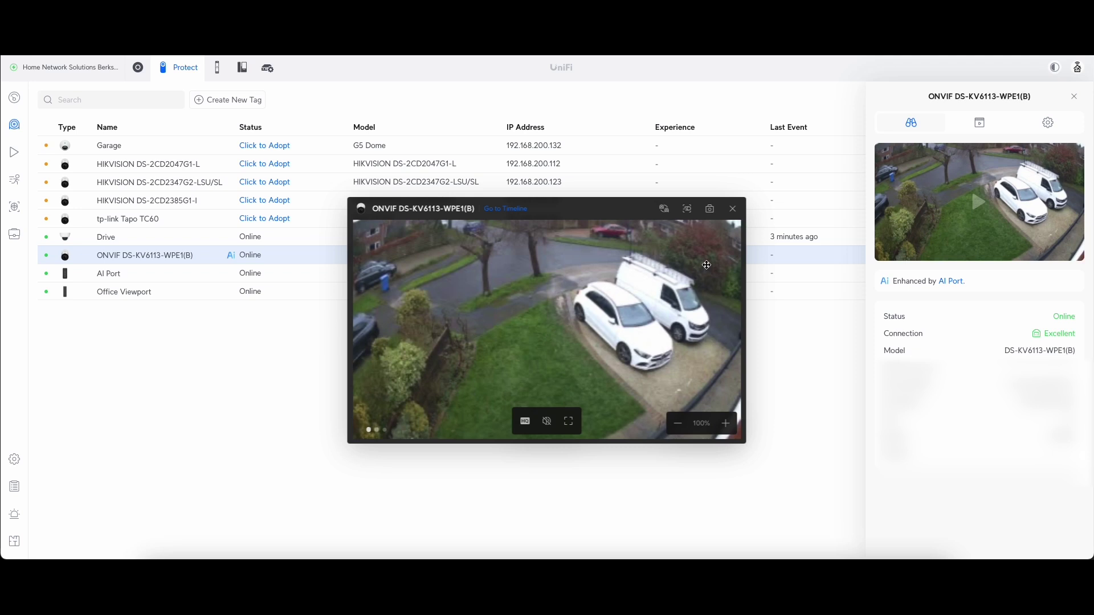
left_click(735, 212)
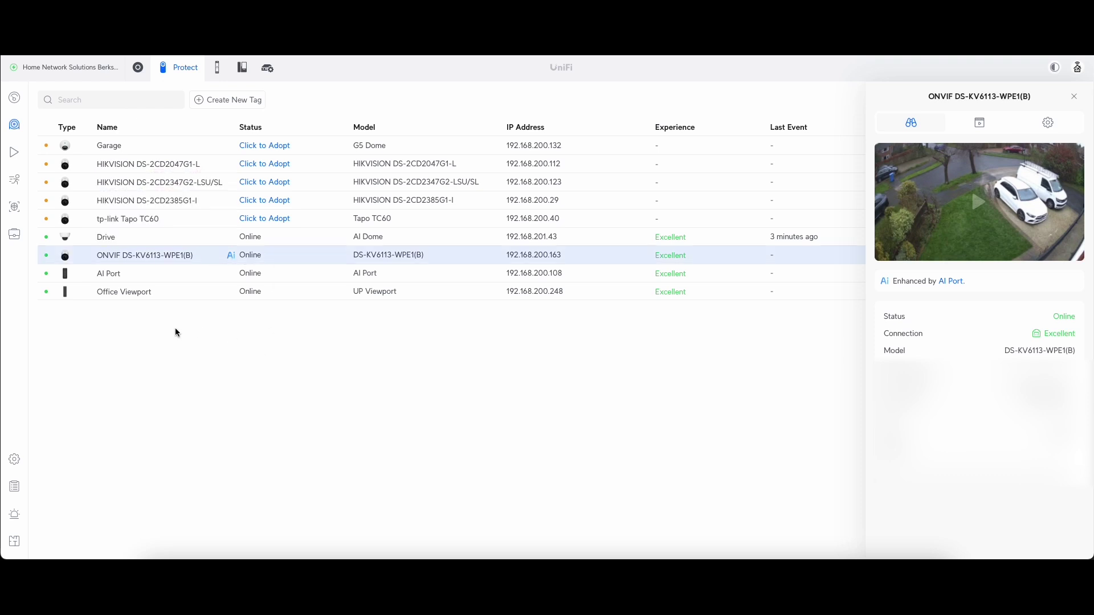
mouse_move(117, 260)
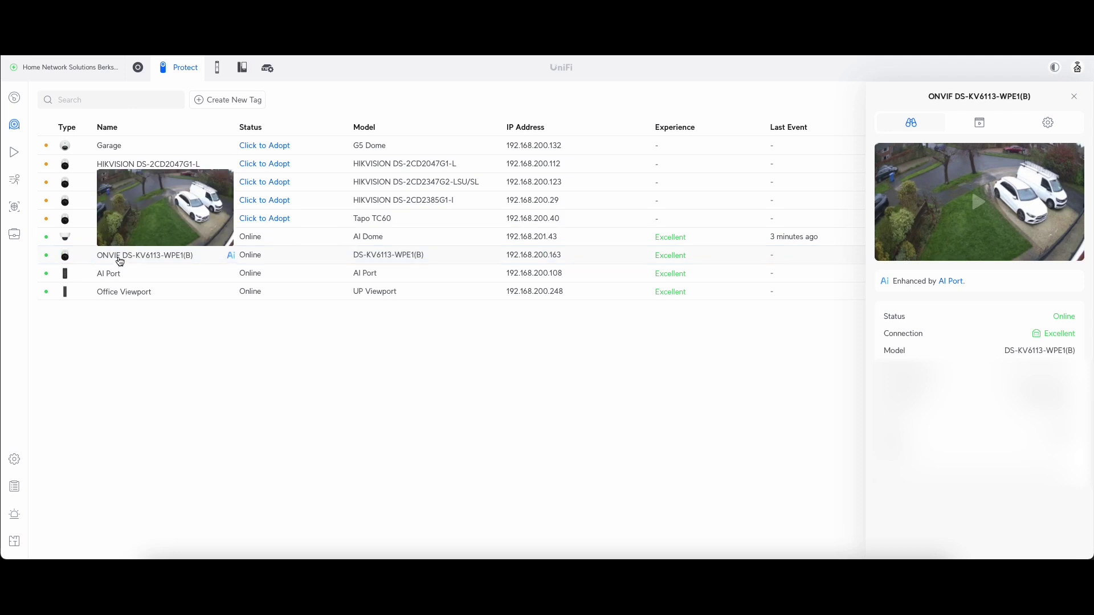
left_click(267, 254)
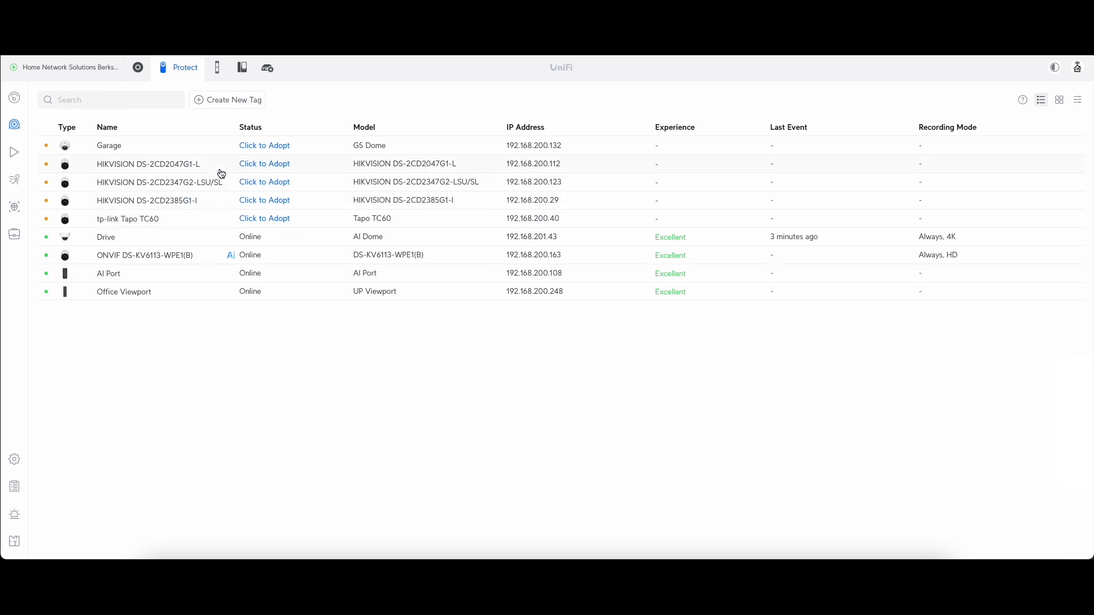
mouse_move(163, 262)
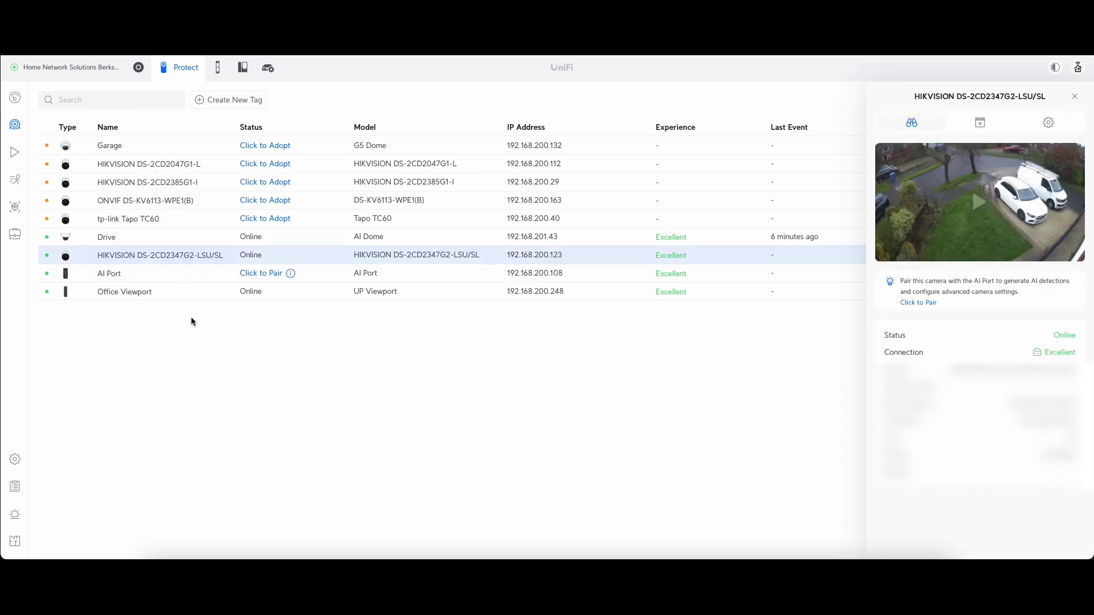
Step: View the live feed of the adopted HIKVISION DS-2CD2347G2-LSU/SL camera before pairing, then close it and refresh the page
mouse_move(117, 255)
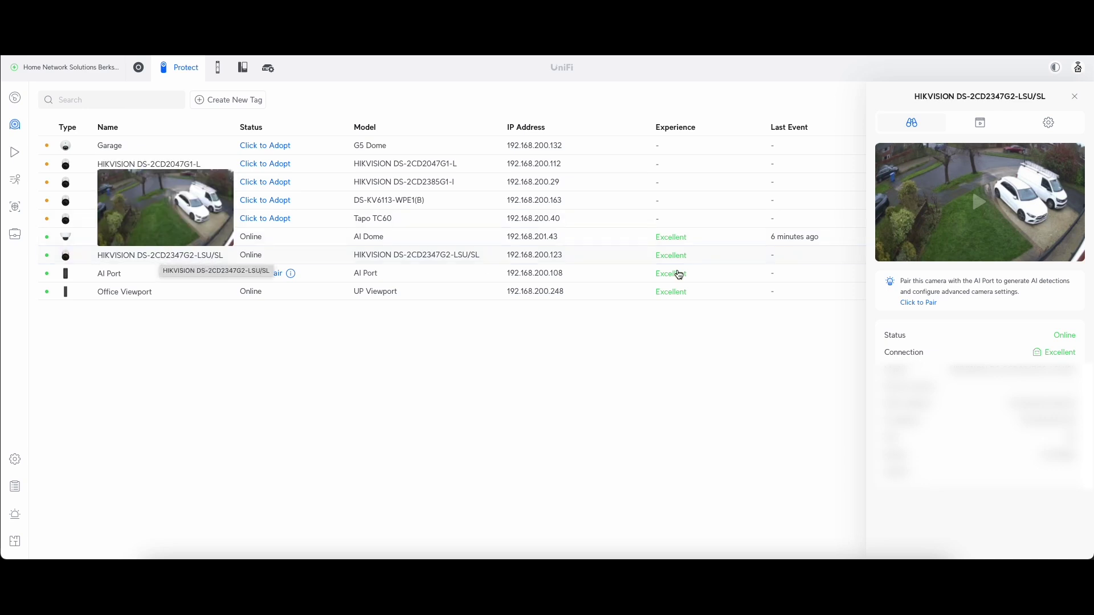
left_click(978, 202)
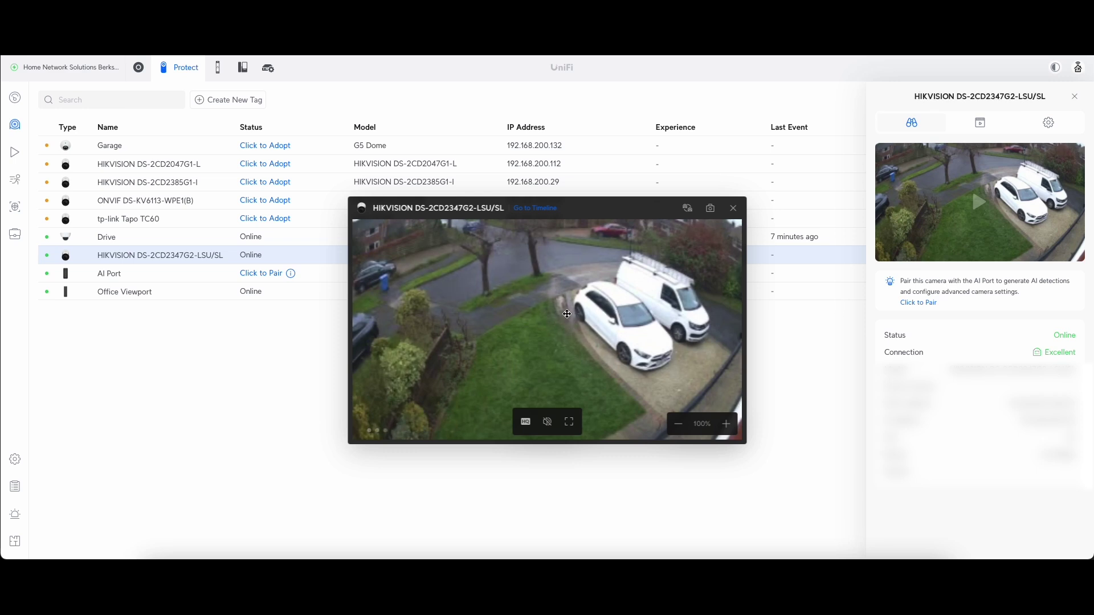
left_click(733, 209)
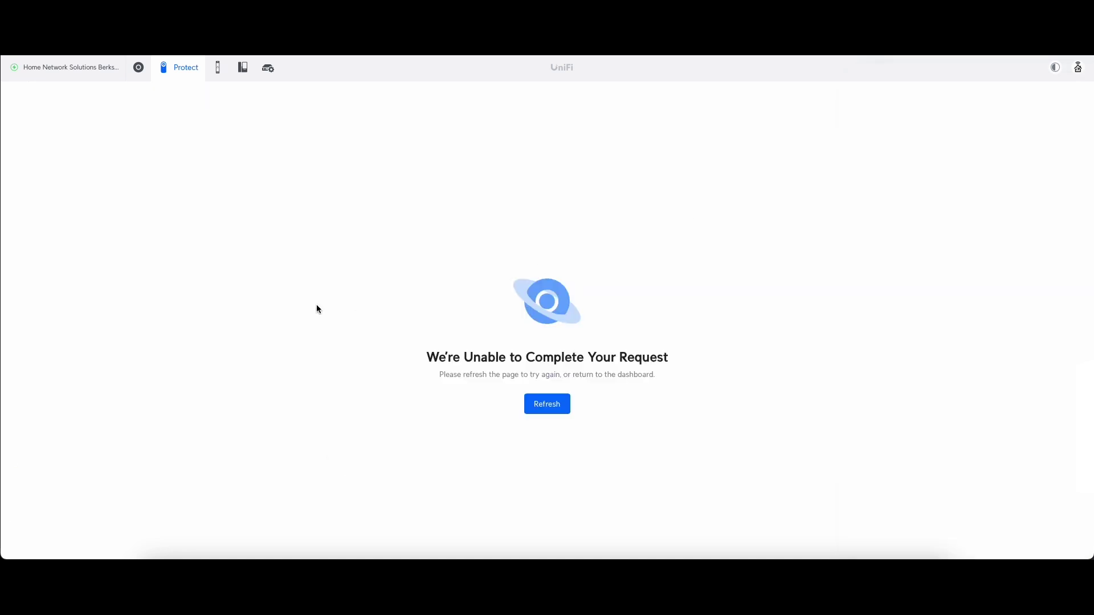
left_click(546, 404)
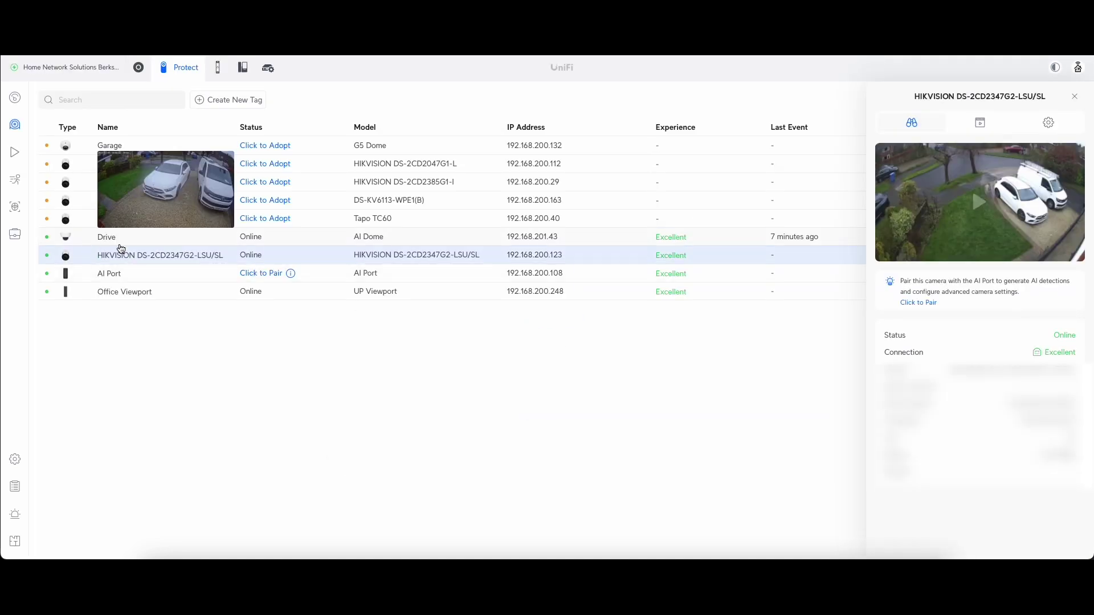
Step: Pair the AI Port with the HIKVISION DS-2CD2347G2-LSU/SL camera and save the pairing
left_click(264, 274)
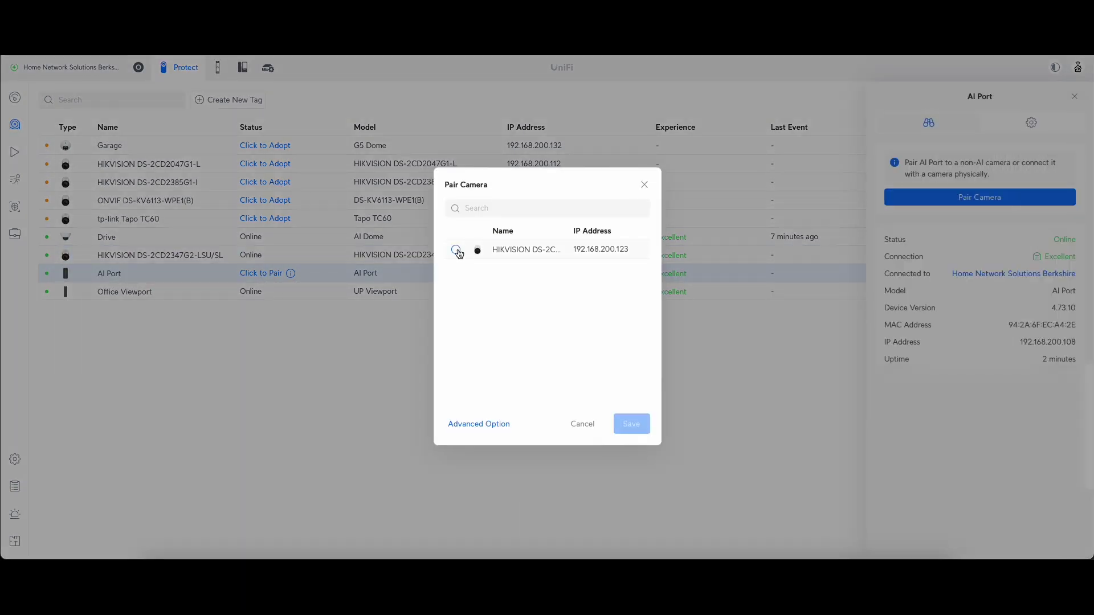
left_click(455, 250)
left_click(613, 421)
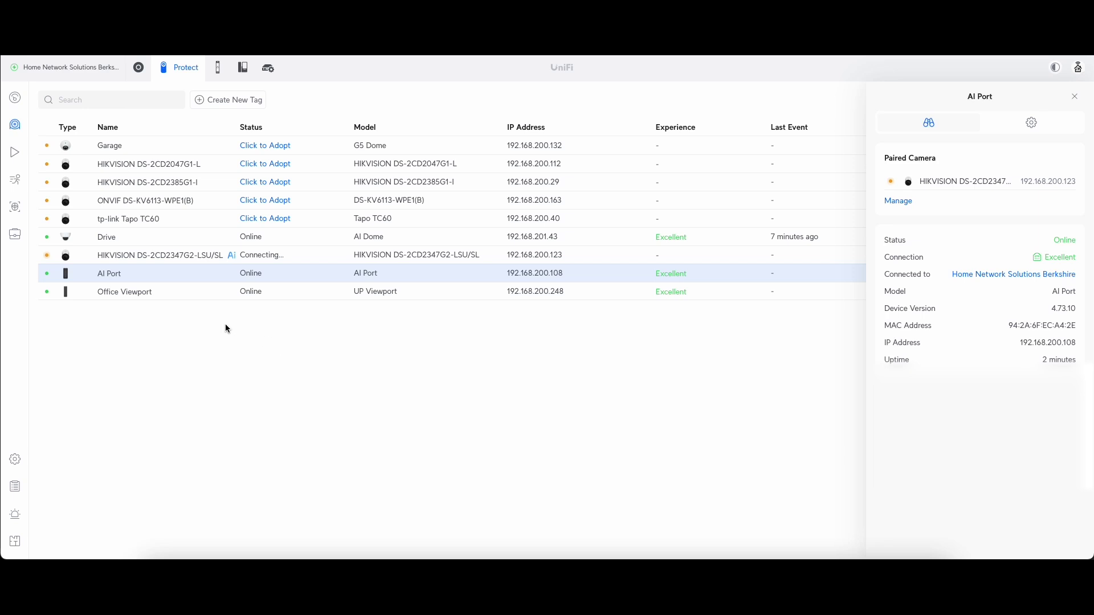
Step: Examine the paired HIKVISION DS-2CD2347G2-LSU/SL camera's settings and view its live feed in full screen
mouse_move(178, 257)
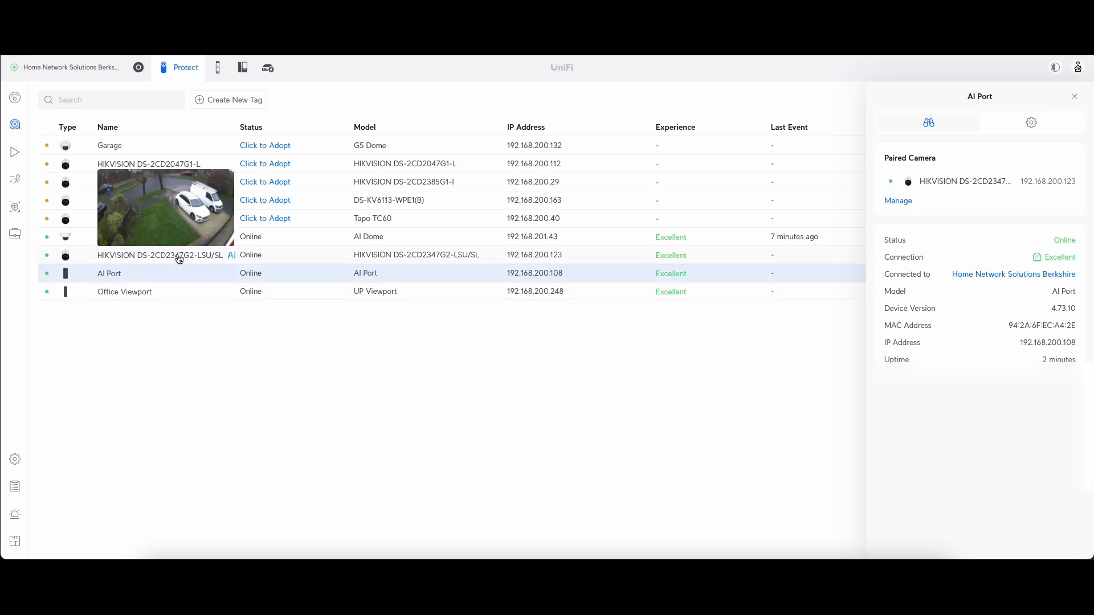
left_click(218, 261)
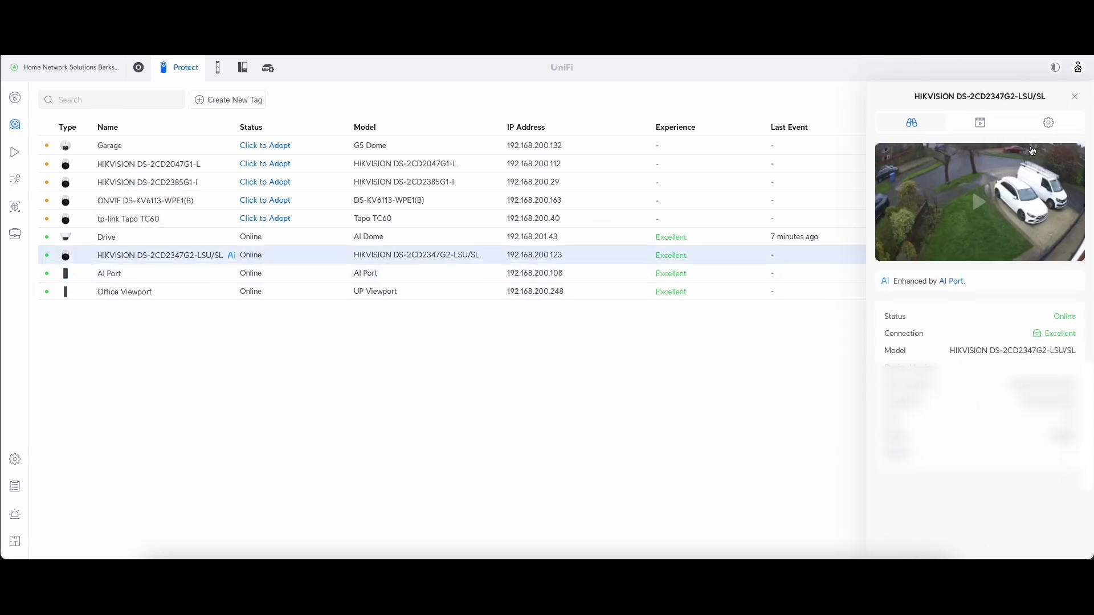
left_click(1051, 124)
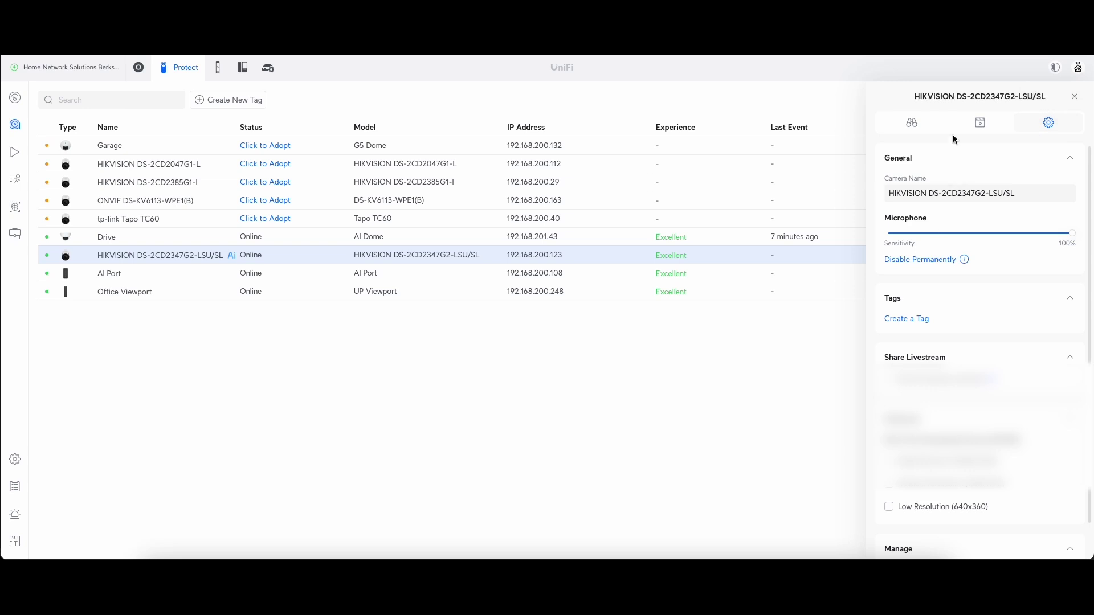
left_click(911, 123)
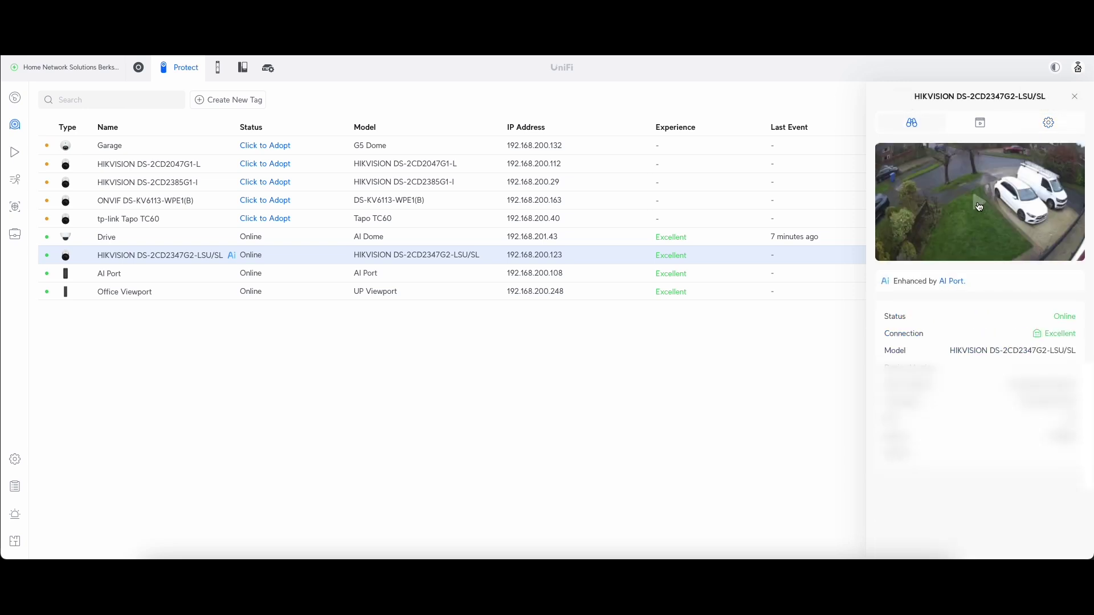
left_click(979, 206)
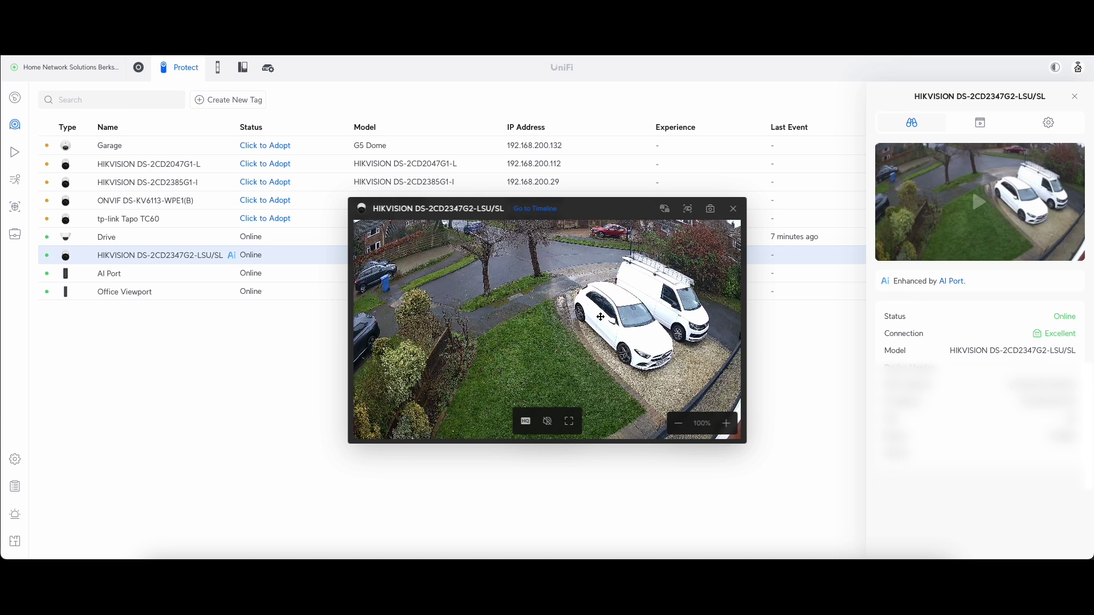
left_click(569, 421)
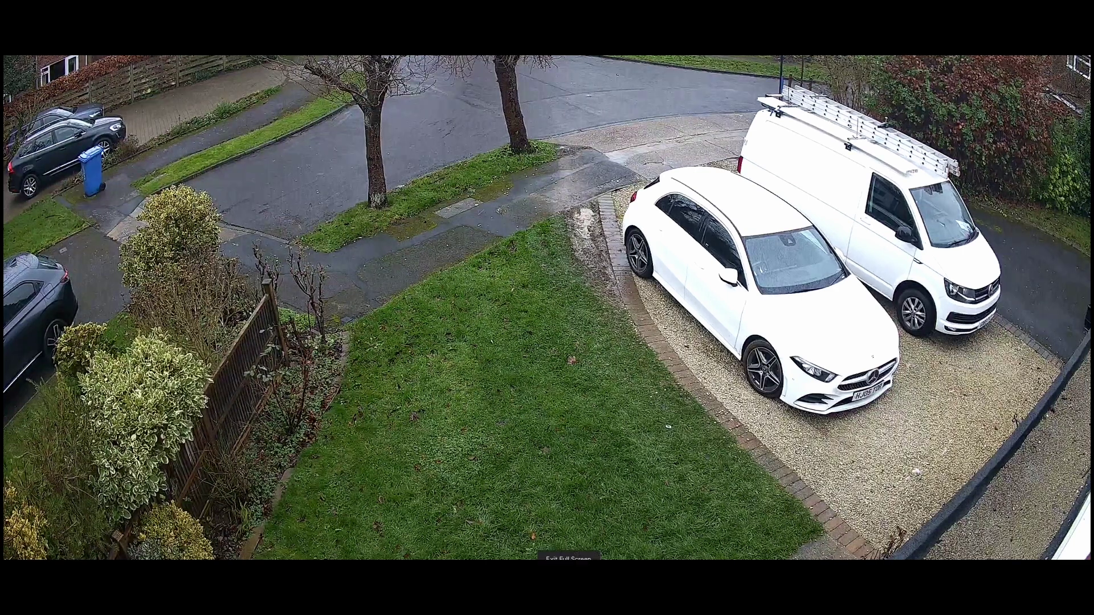
key("Escape")
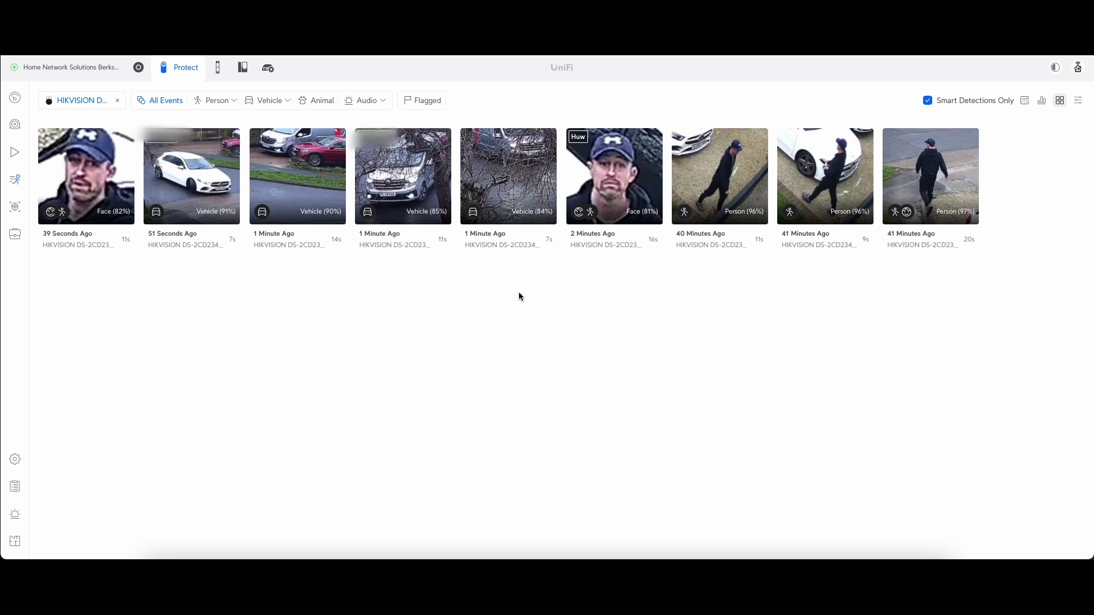
Step: Play the HIKVISION camera's two face detection clips and the white car's vehicle detection clip, closing each one
left_click(630, 175)
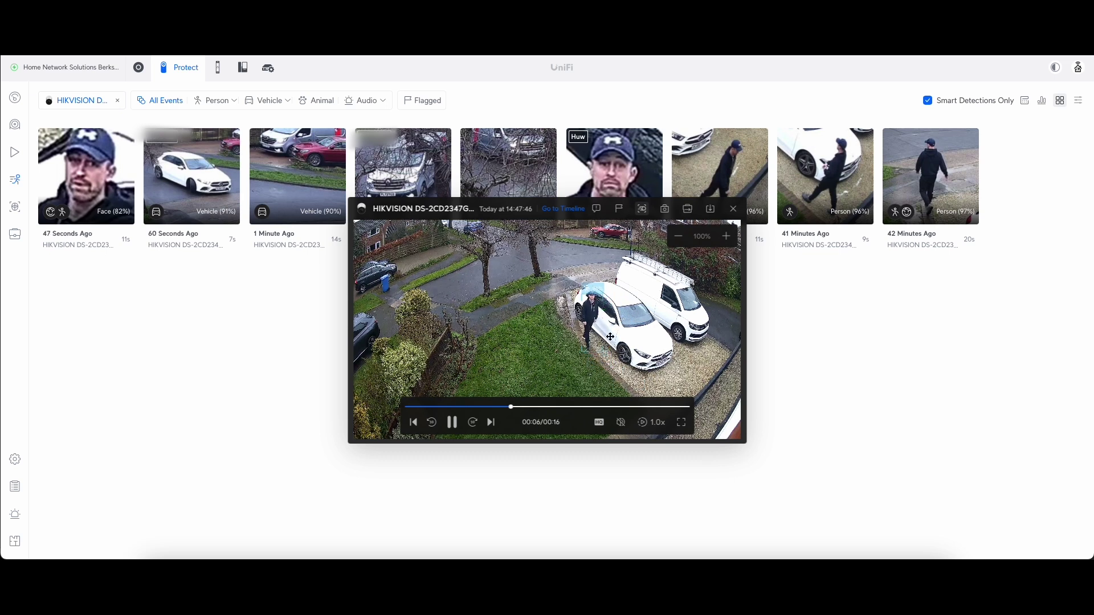
left_click(734, 210)
mouse_move(416, 211)
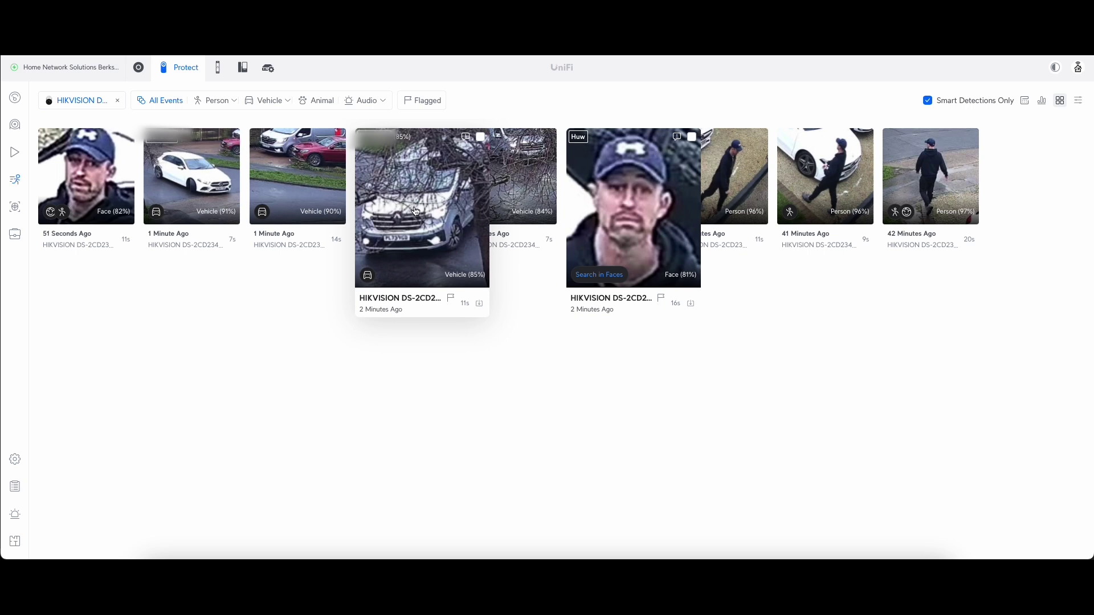
mouse_move(241, 203)
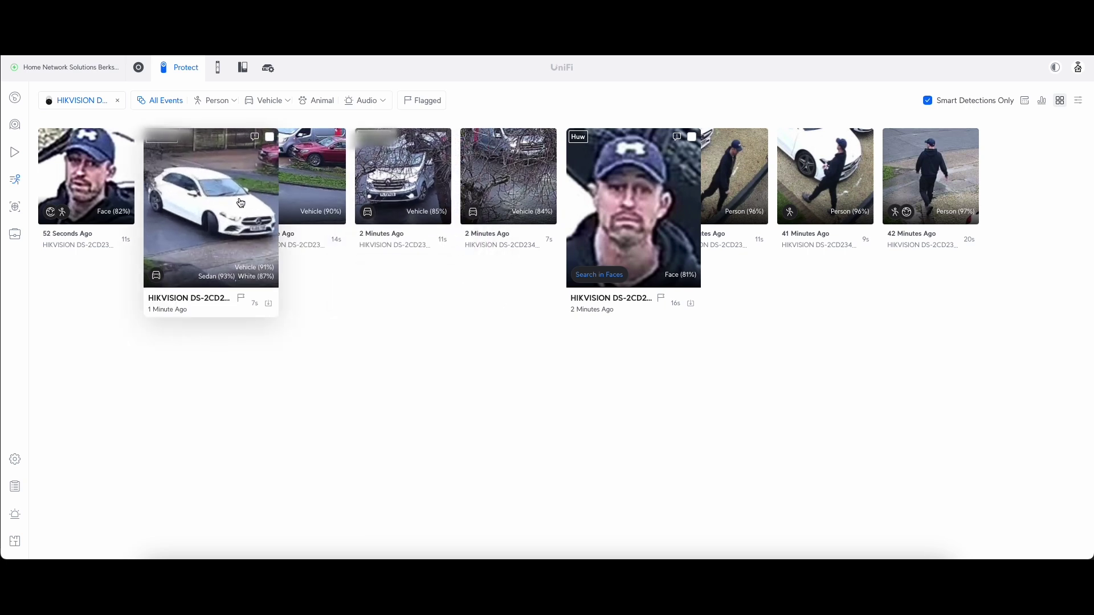
left_click(206, 215)
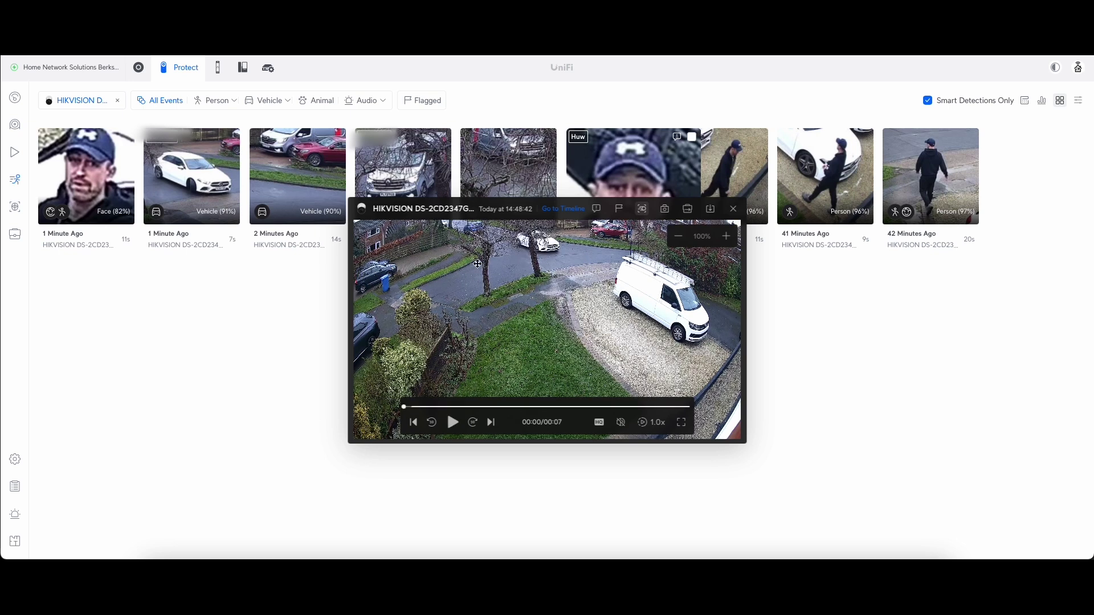
left_click(733, 208)
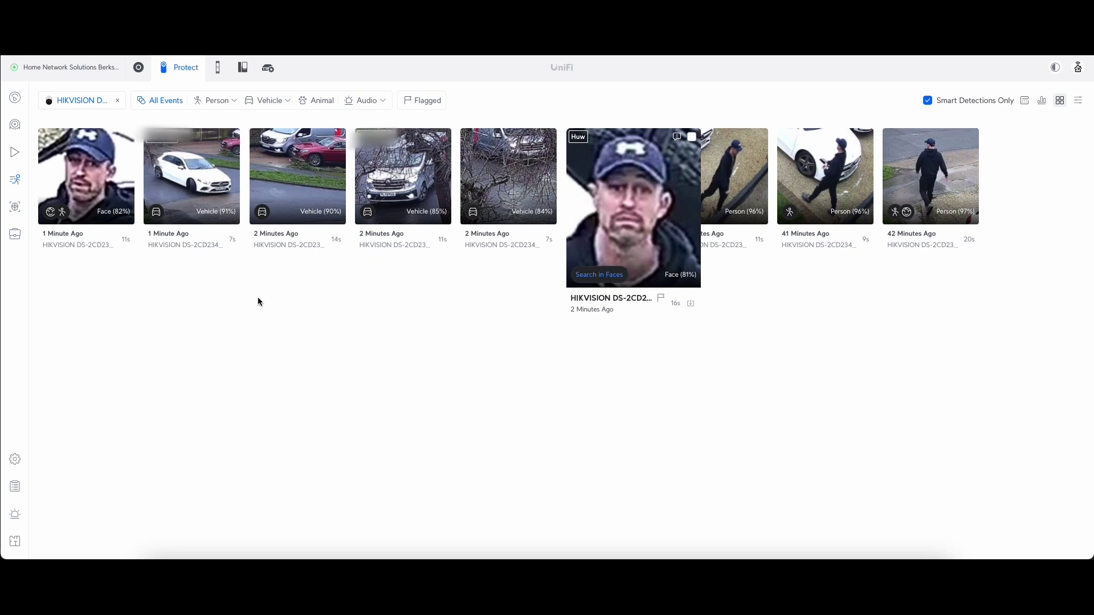
left_click(122, 190)
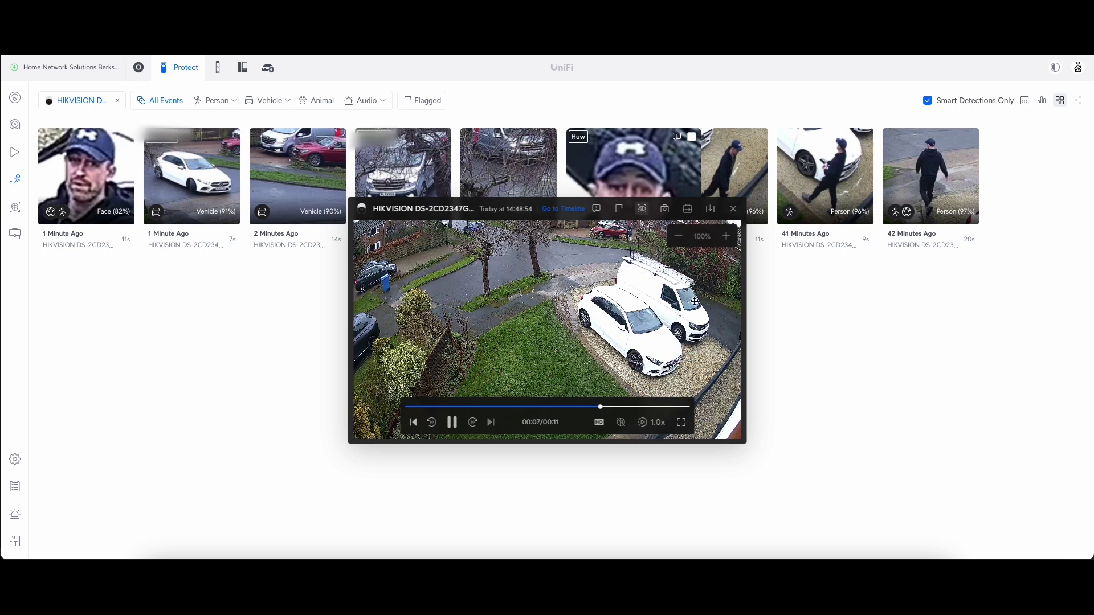
key("Escape")
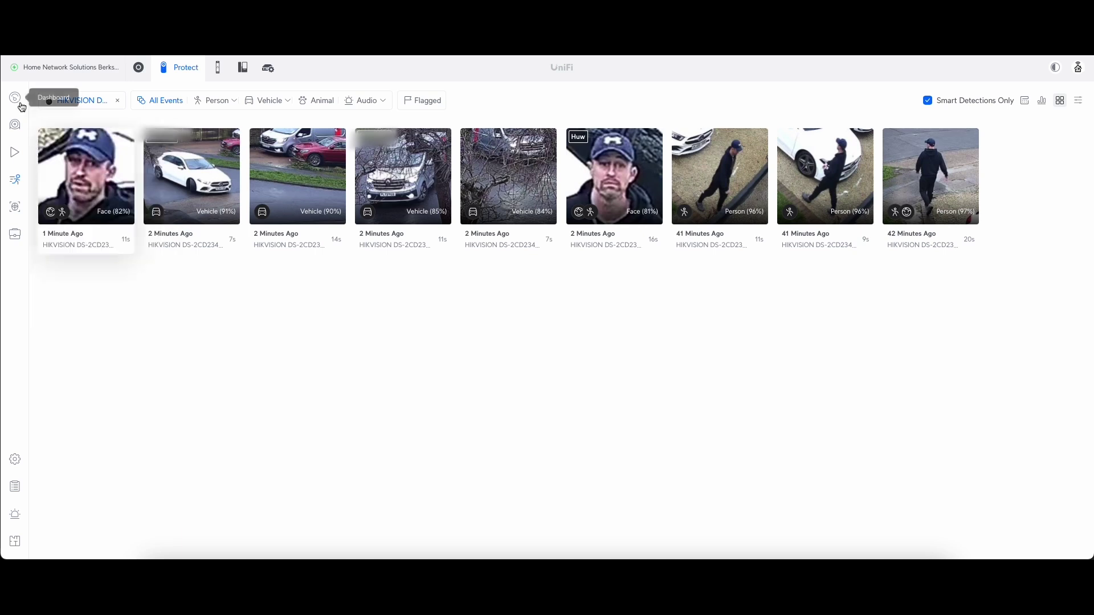
Step: Review the device list and the HIKVISION camera's detection events, returning to the device list to preview the camera
left_click(15, 124)
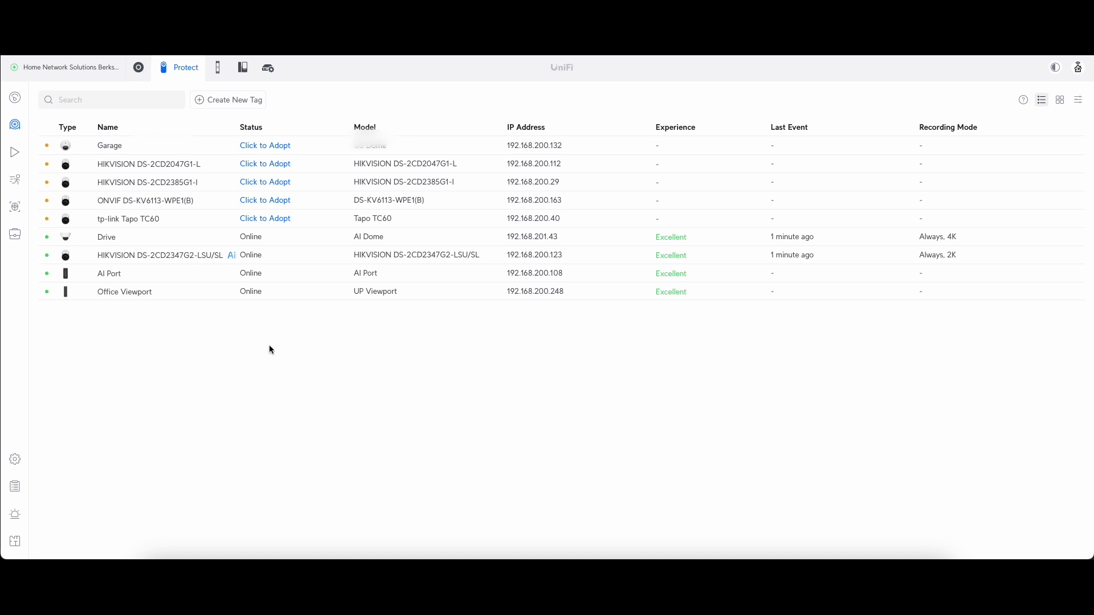
mouse_move(161, 263)
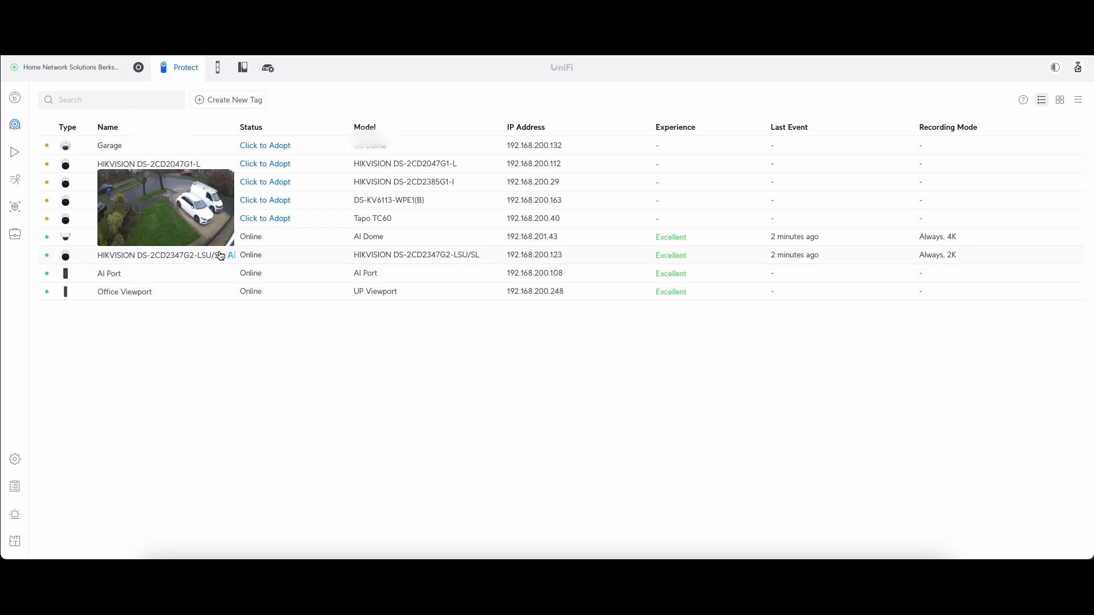
left_click(14, 180)
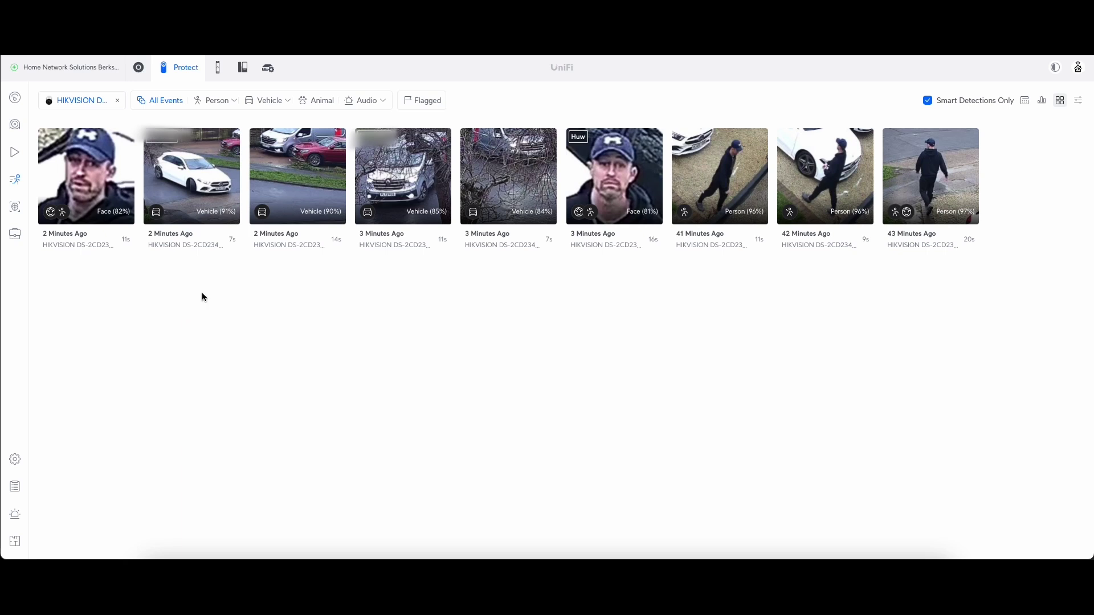
left_click(15, 125)
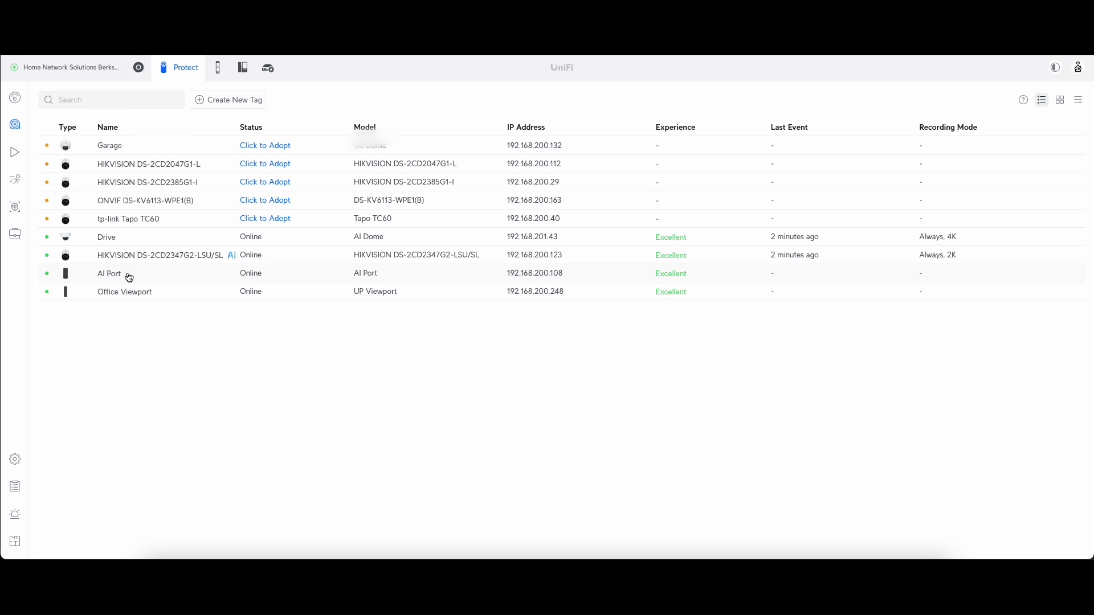
mouse_move(227, 265)
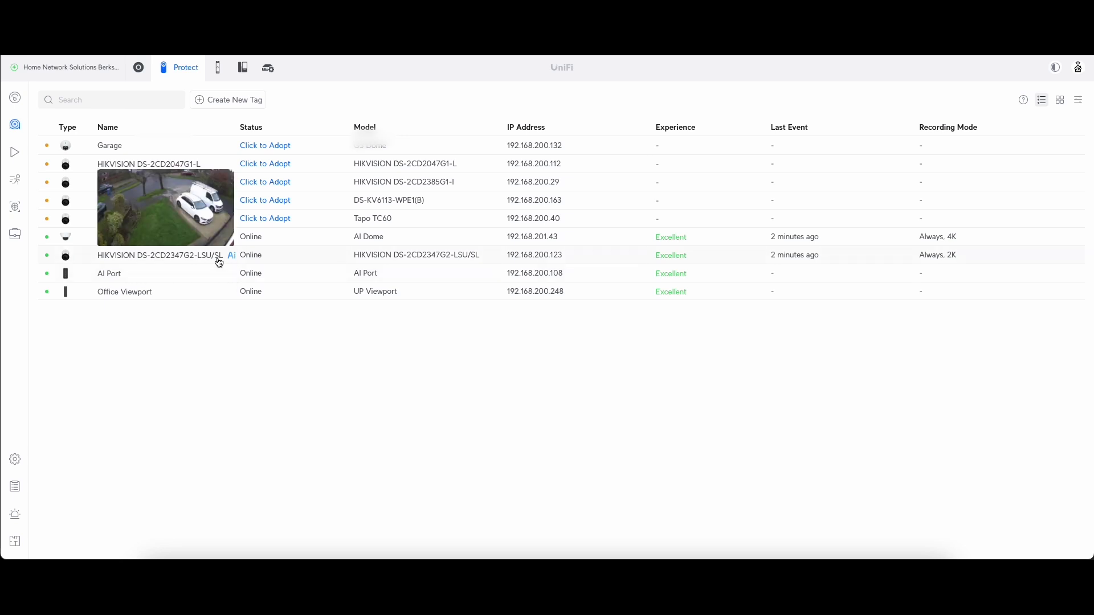